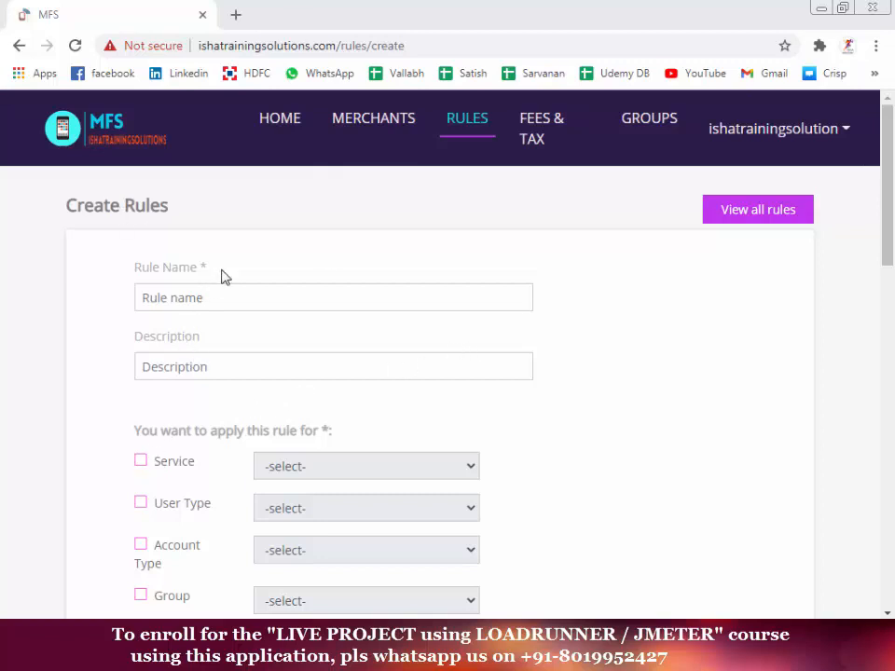
Enable the Service criterion of the rule, examine its service options, and clear the criterion again.
left_click_drag(209, 273, 143, 279)
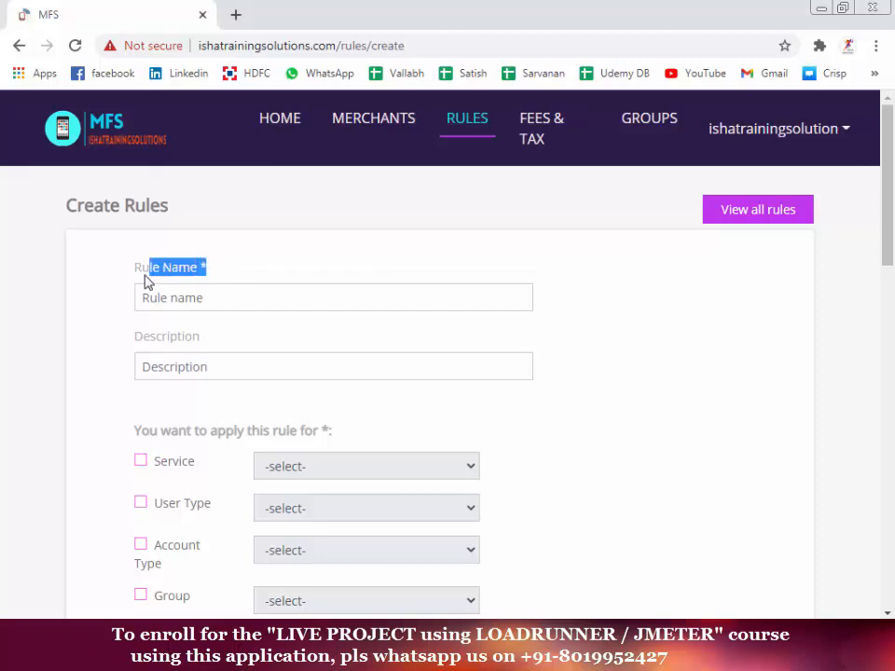
left_click(148, 462)
left_click(313, 467)
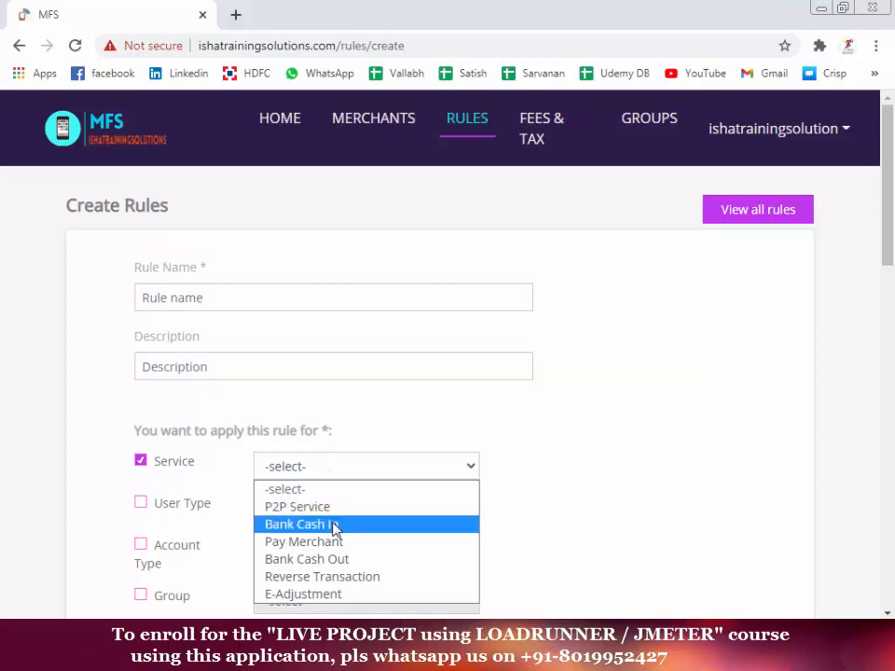
left_click(811, 561)
left_click(432, 470)
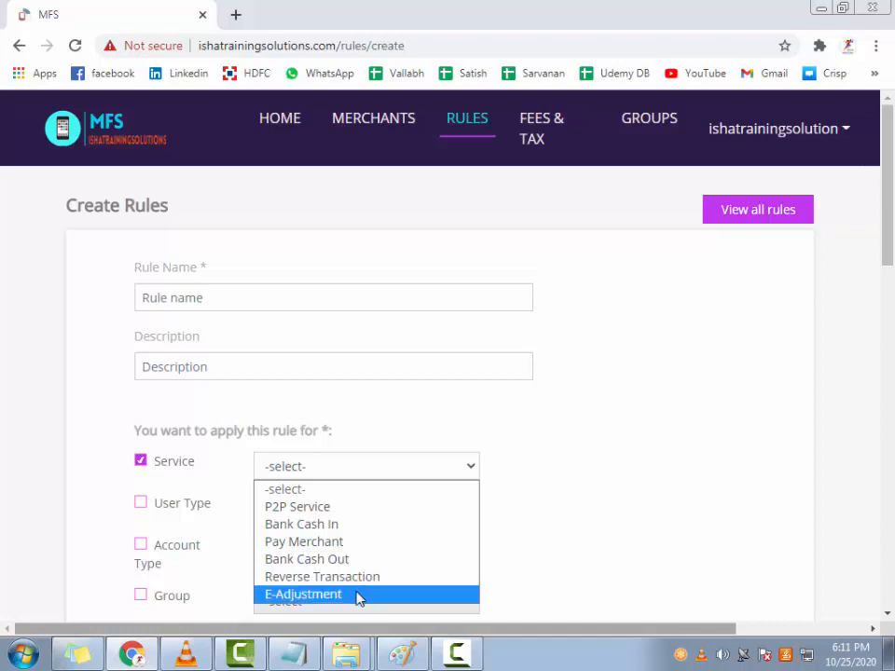
left_click(17, 501)
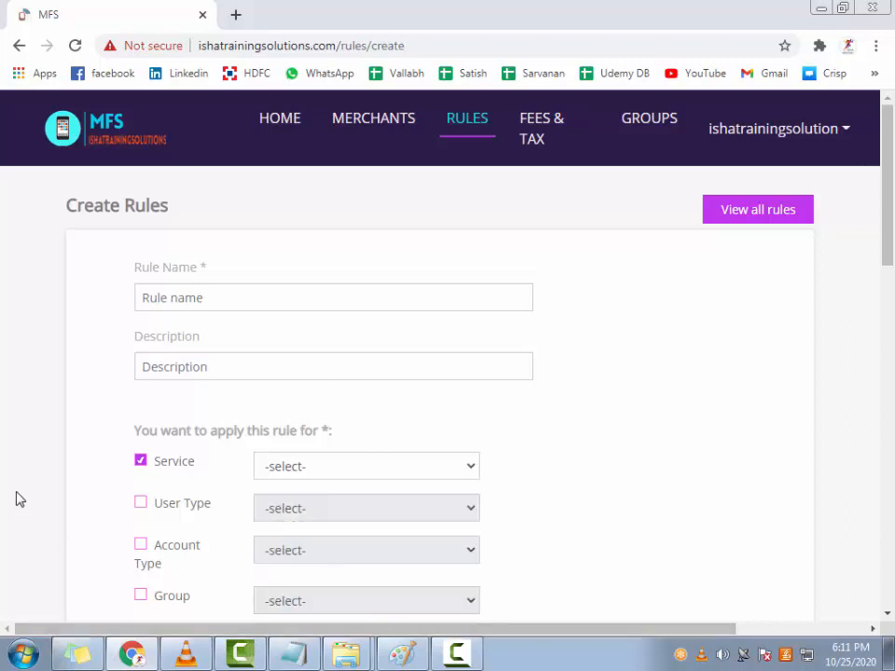
left_click(140, 460)
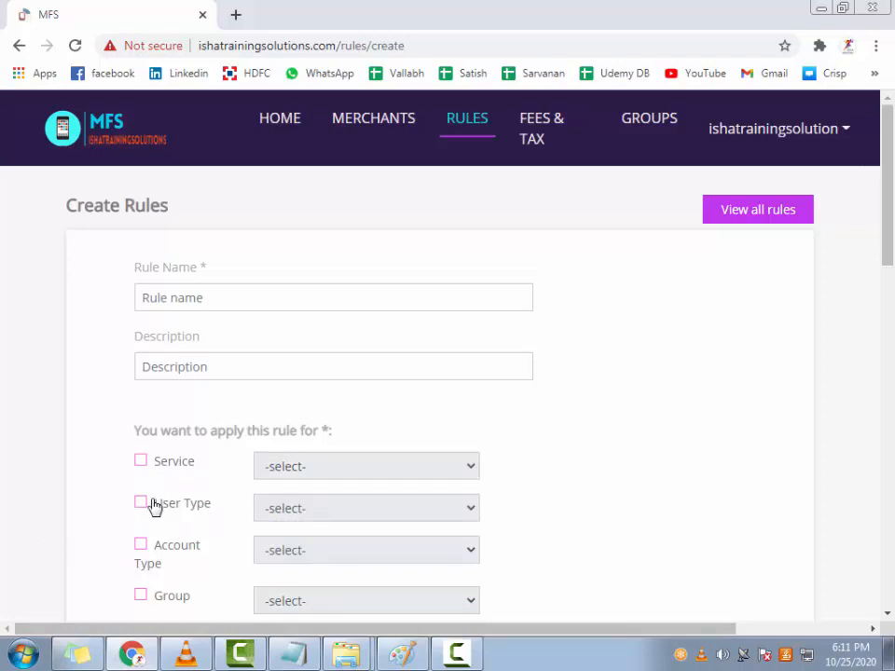
Enable the User Type criterion and compare its user type options with the payment diagram in Paint.
left_click(142, 504)
left_click(340, 513)
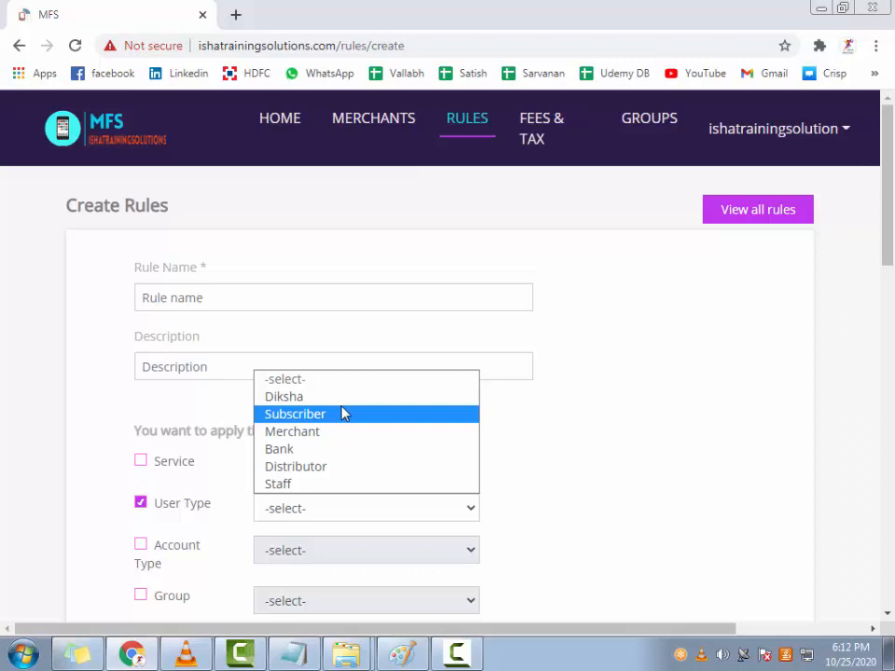
left_click(407, 657)
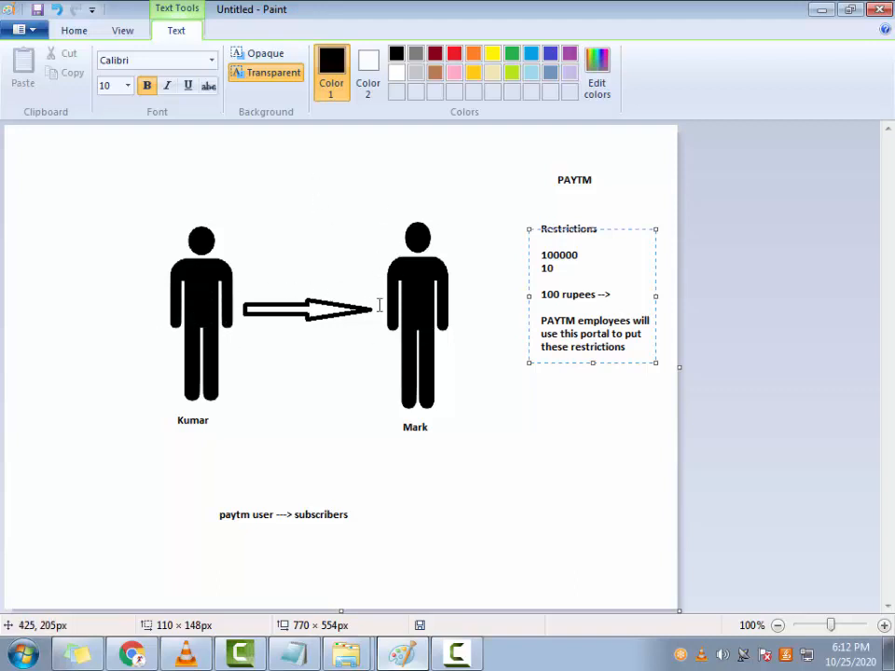
key("alt+Tab")
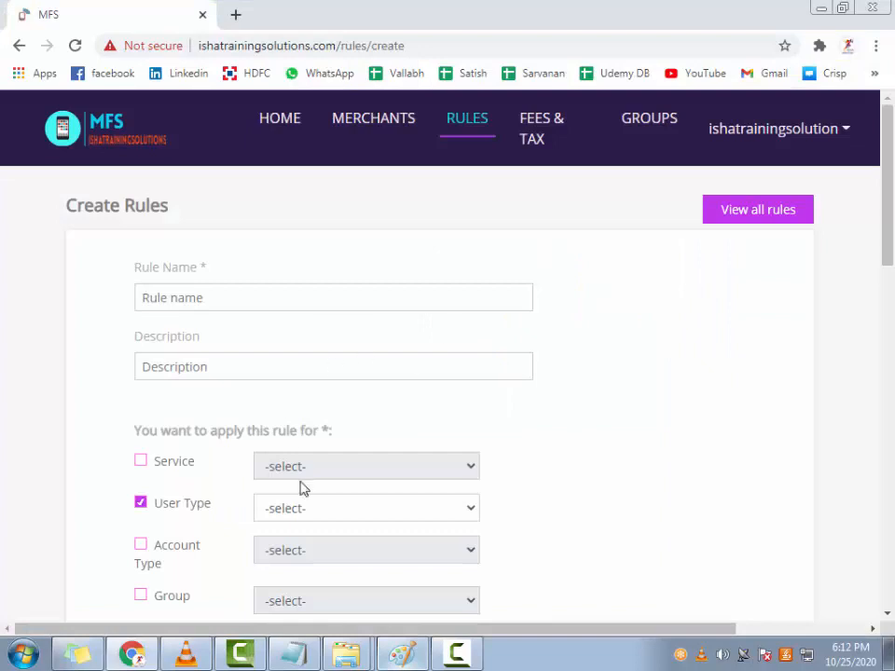
left_click(314, 514)
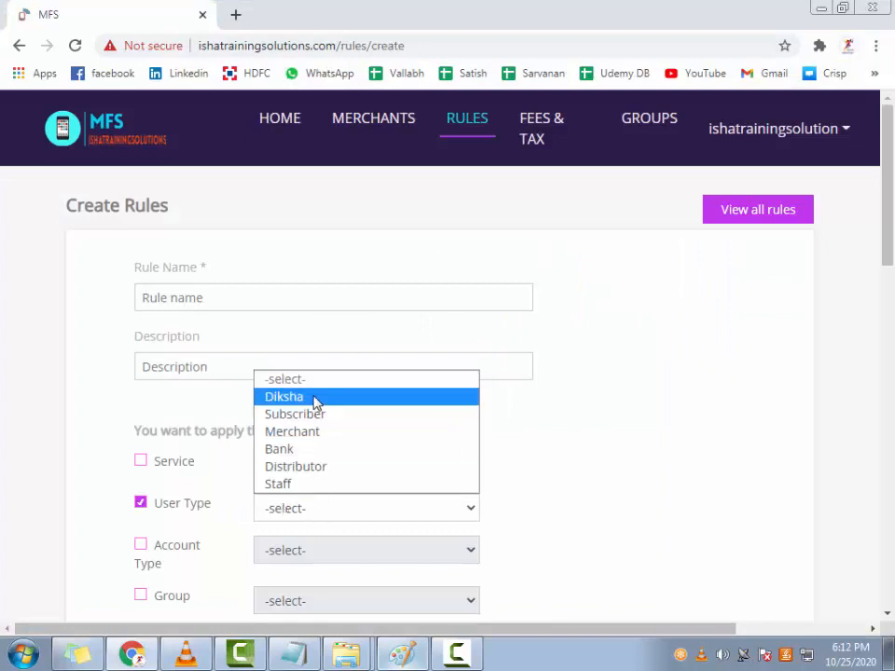
key("alt+Tab")
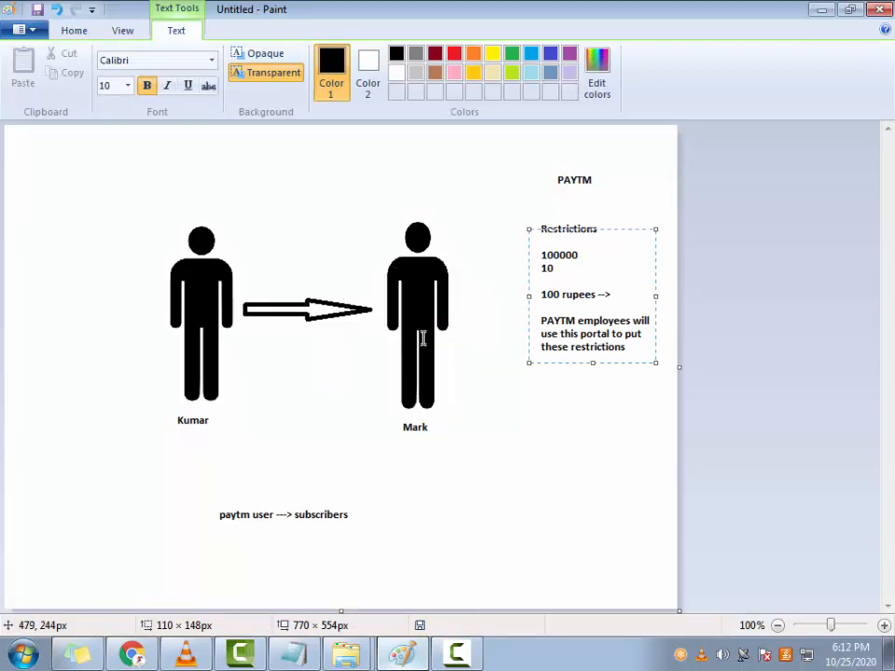
key("alt+Tab")
left_click(303, 512)
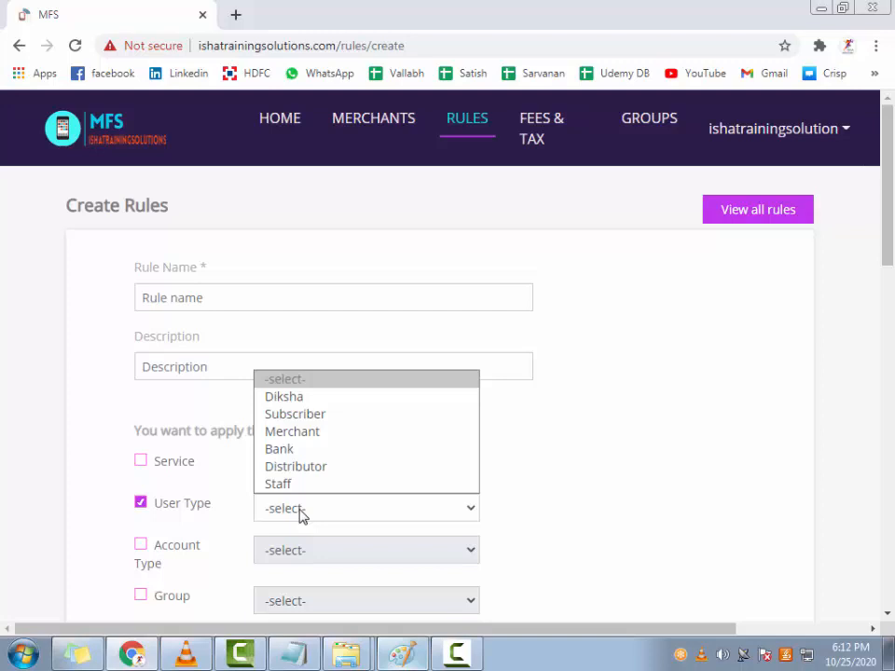
key("alt+Tab")
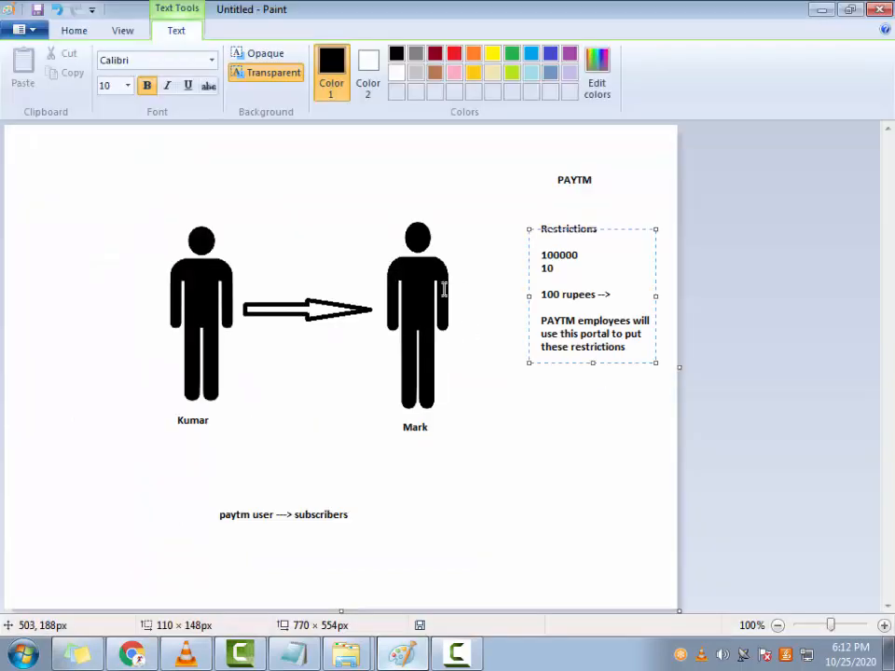
key("alt+Tab")
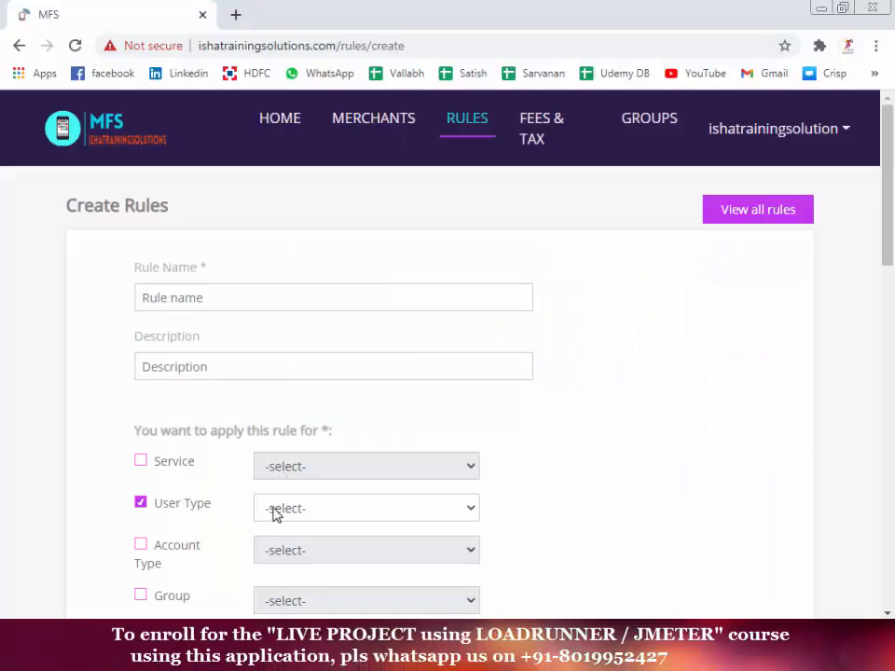
left_click(274, 512)
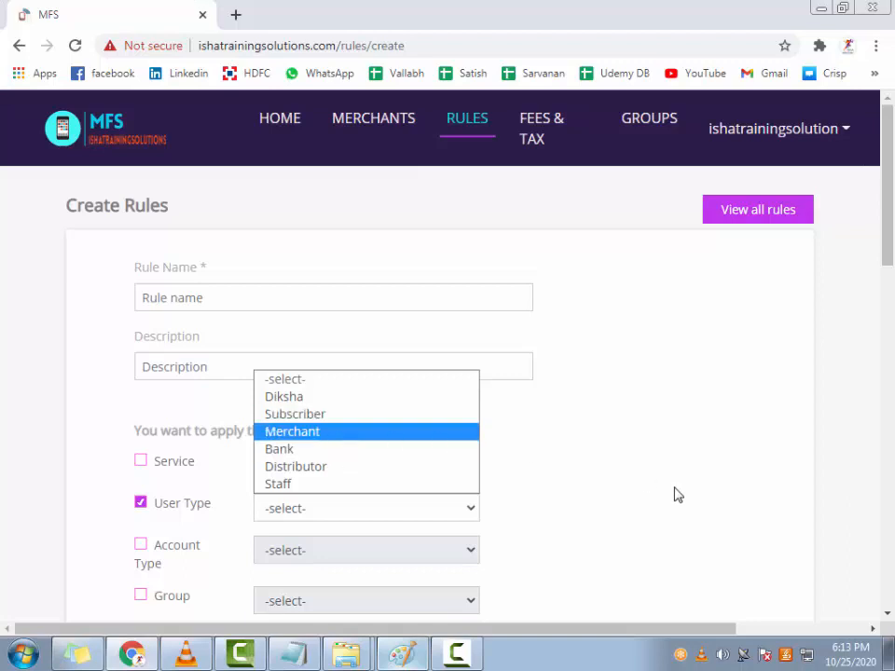
left_click(554, 515)
Enable the Account Type criterion, check its options, and clear both the User Type and Account Type criteria.
scroll(553, 515, "down", 1)
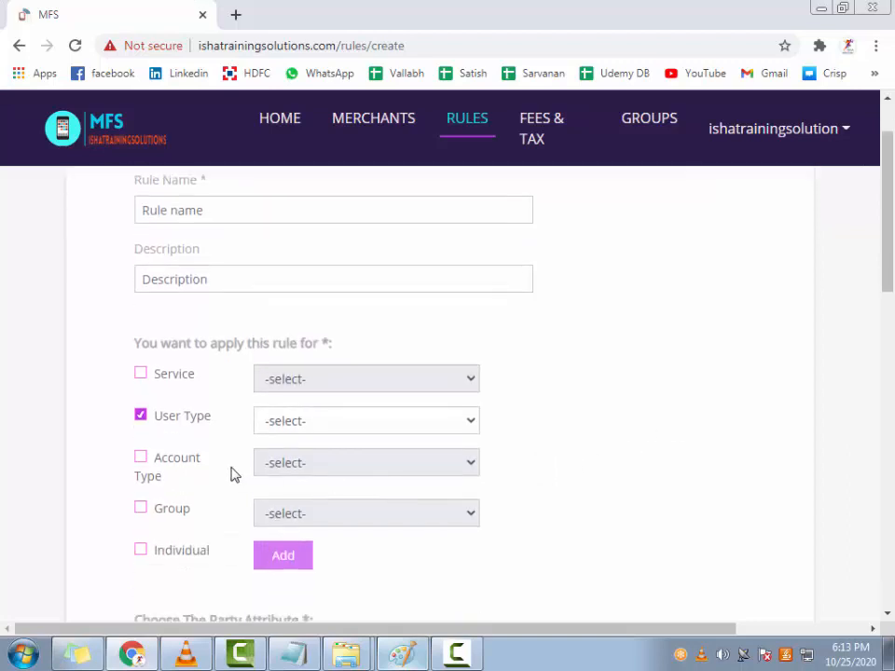
left_click(141, 457)
left_click(312, 464)
left_click(535, 500)
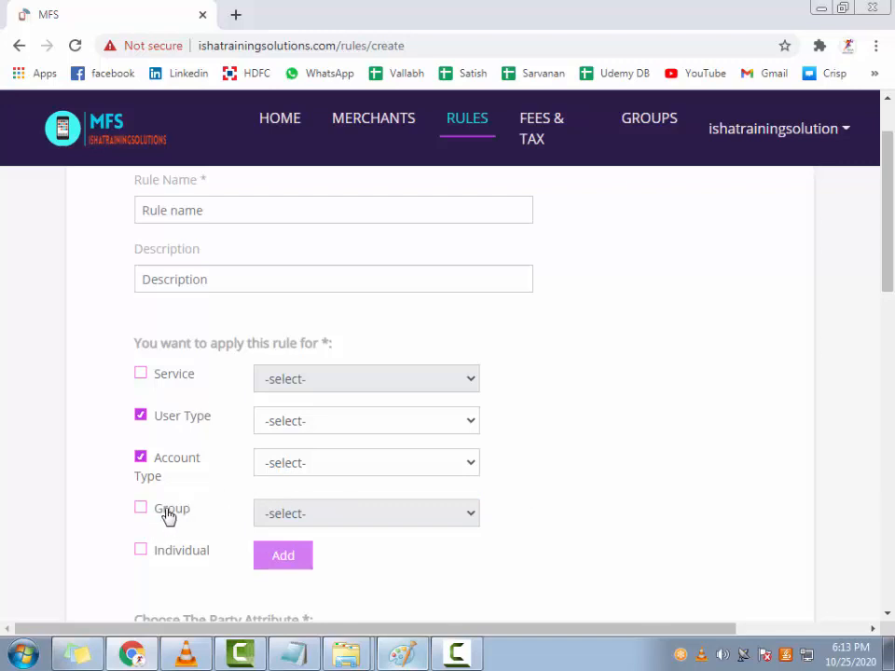
left_click(141, 415)
left_click(141, 457)
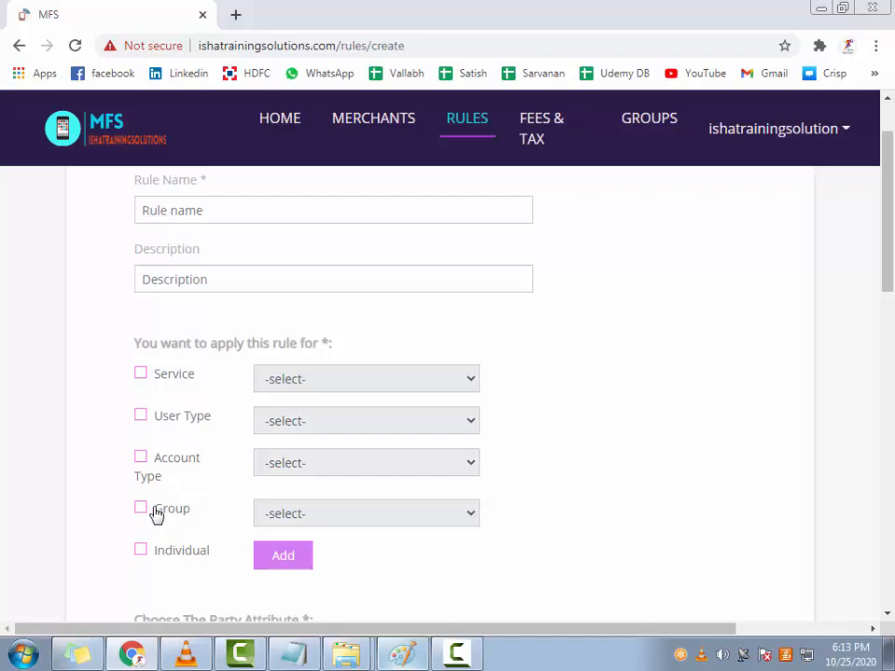
Enable the Group criterion, examine the available groups, and clear the criterion again.
left_click(151, 515)
left_click(295, 516)
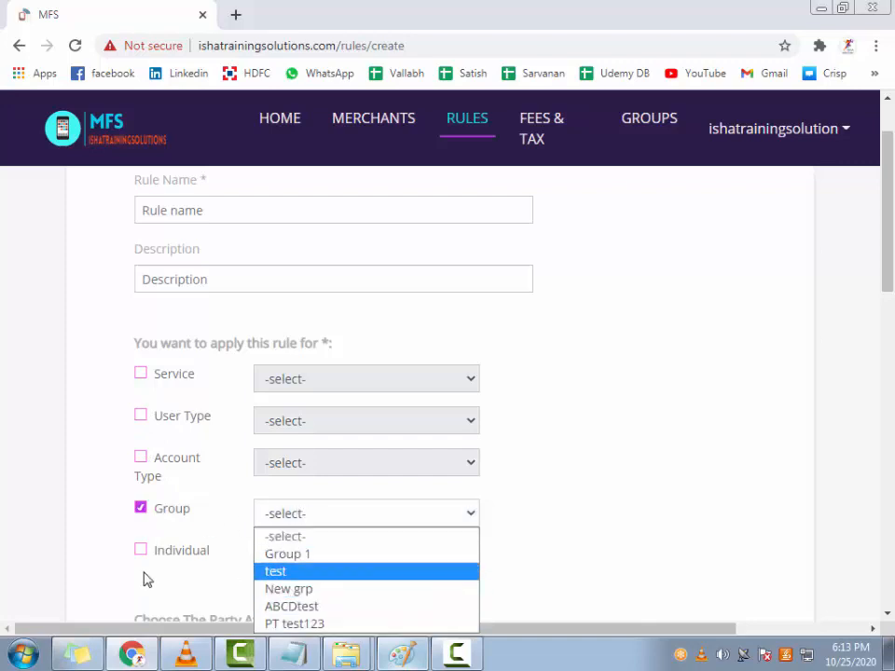
left_click(239, 545)
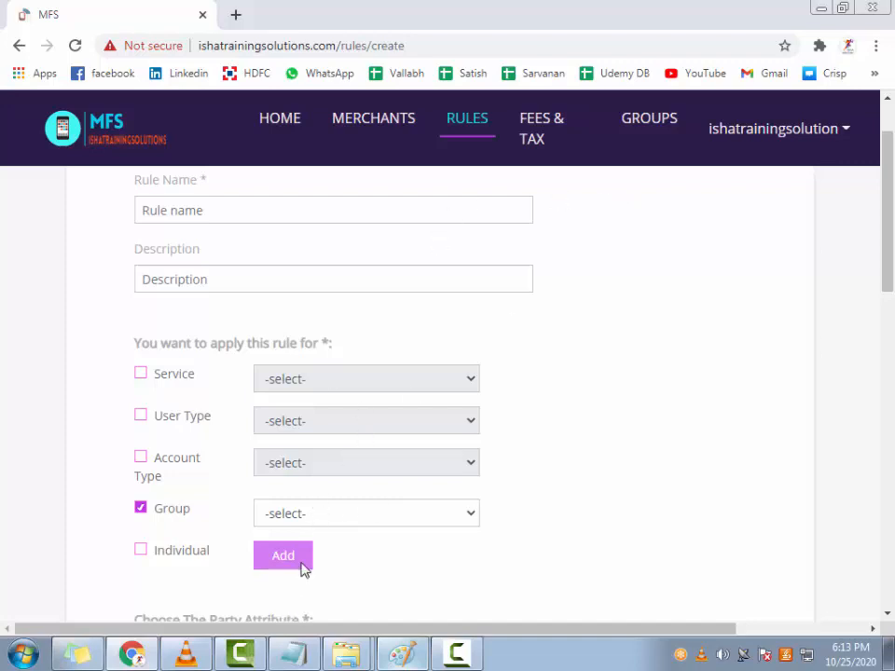
scroll(391, 445, "down", 1)
scroll(392, 446, "down", 3)
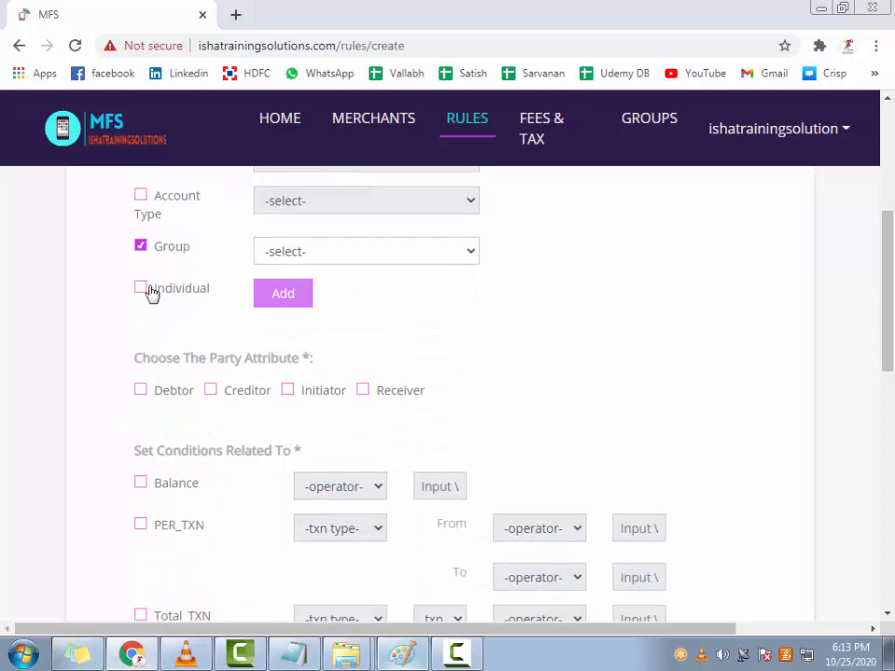
left_click(140, 247)
Enable the Individual criterion and add the fifth listed user to the rule's selected users.
left_click(141, 289)
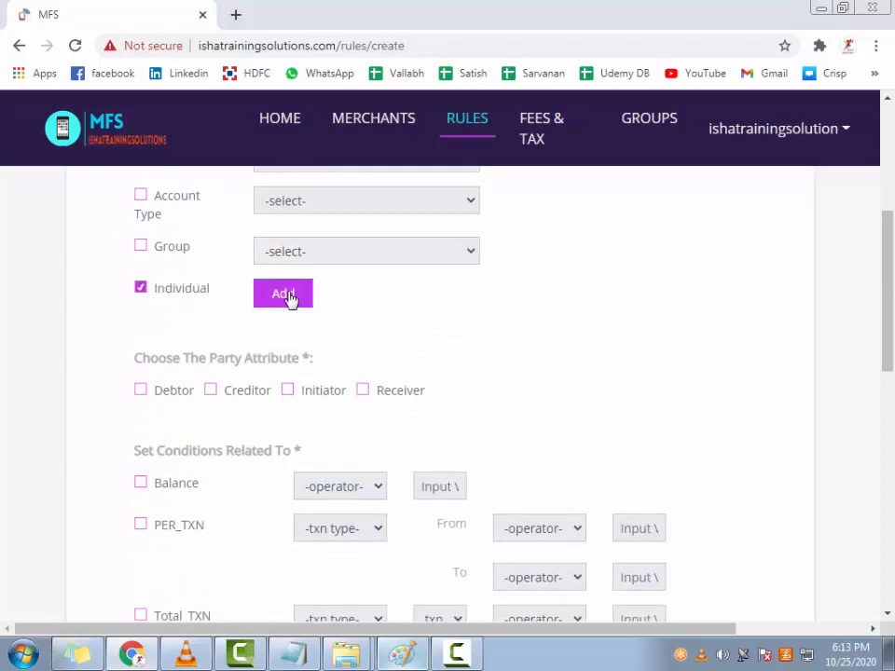
left_click(287, 295)
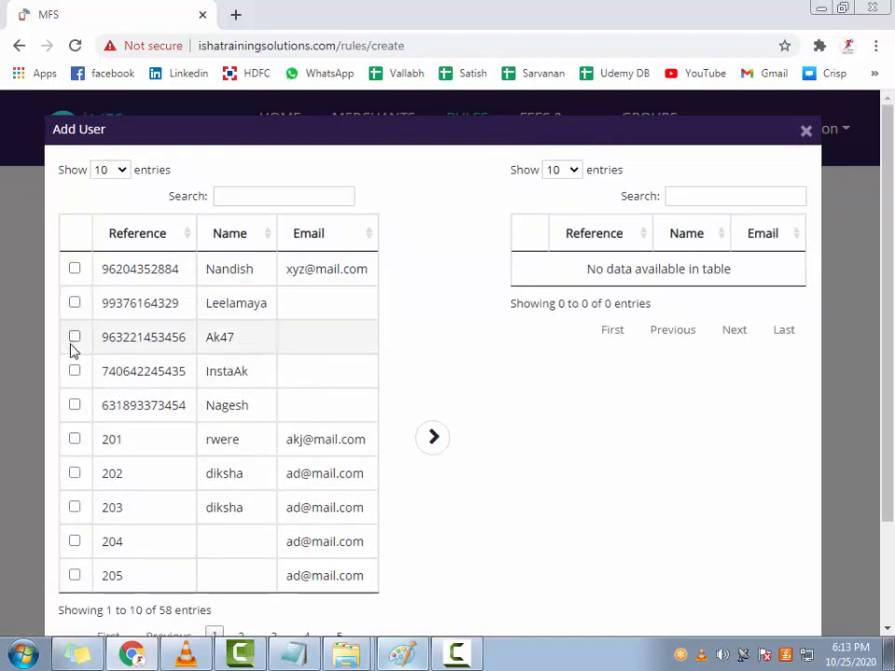
left_click(74, 407)
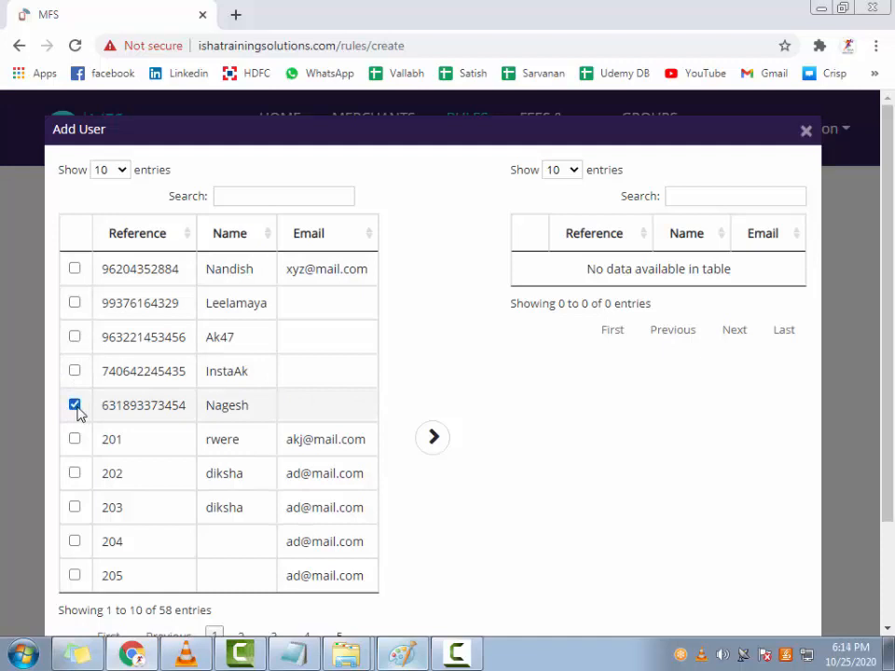
left_click(424, 446)
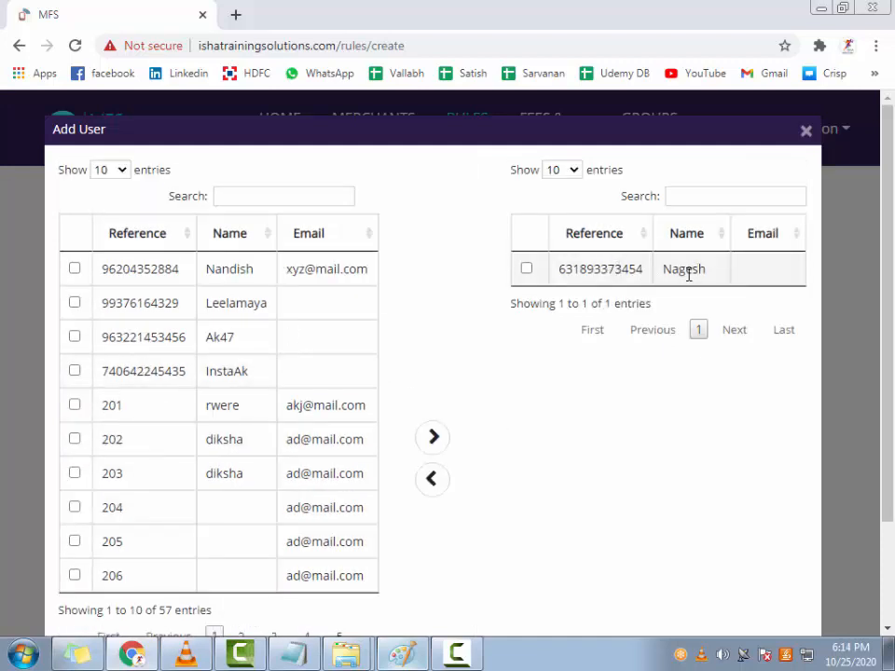
left_click(806, 130)
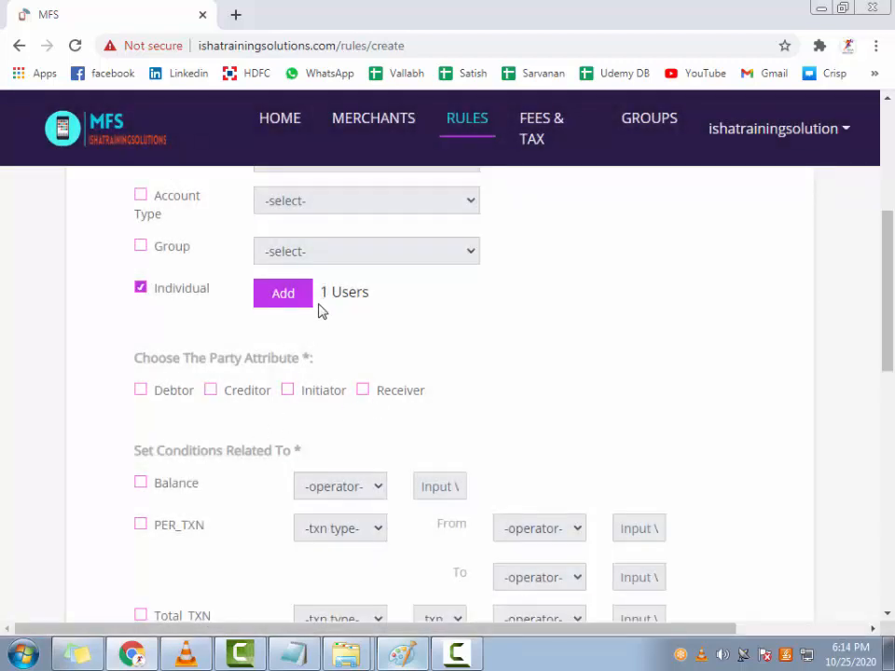
left_click_drag(321, 291, 373, 303)
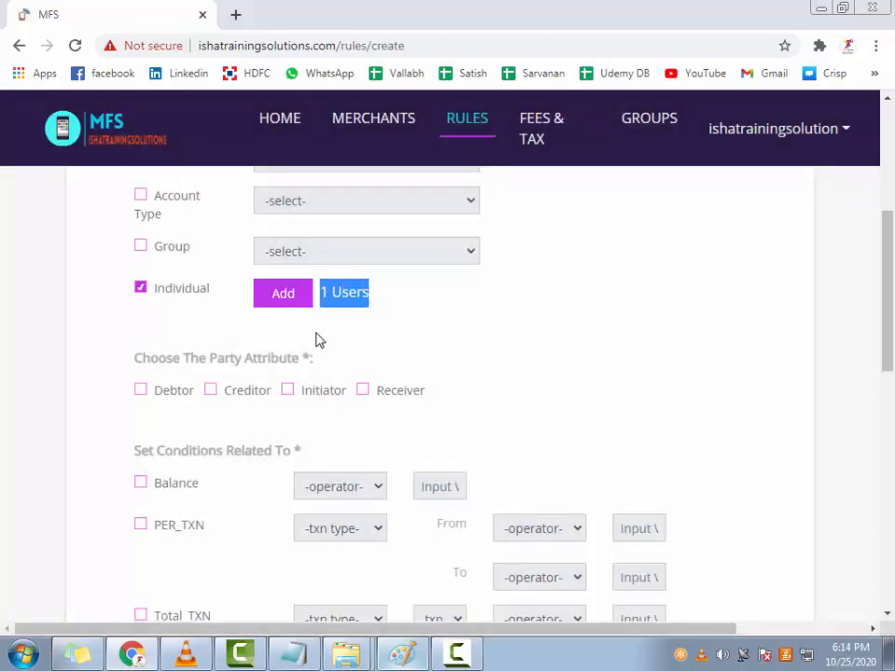
Reopen the rule's user selection and browse the pages of available users, returning to the first page.
scroll(307, 373, "down", 1)
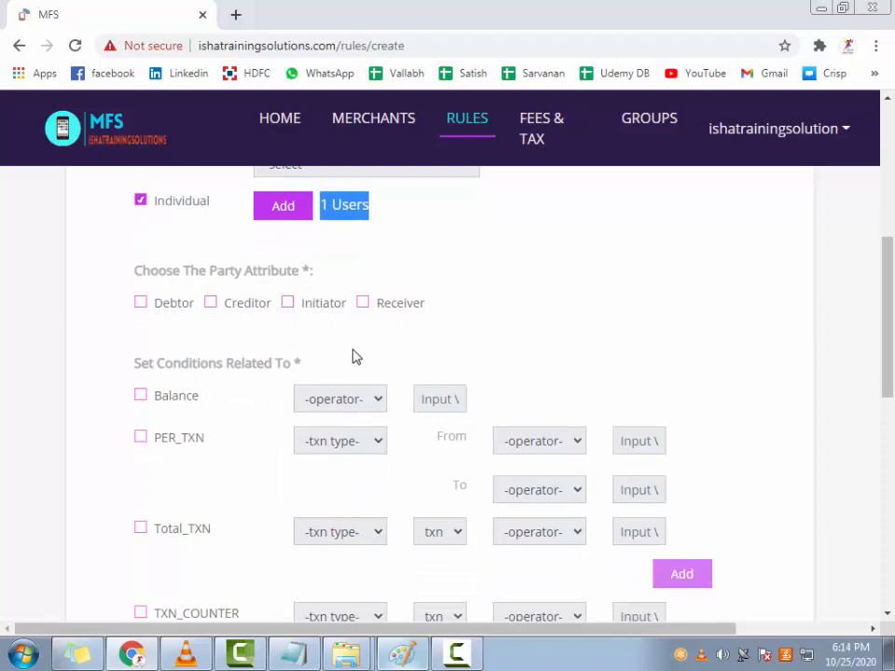
scroll(307, 354, "up", 2)
left_click(344, 373)
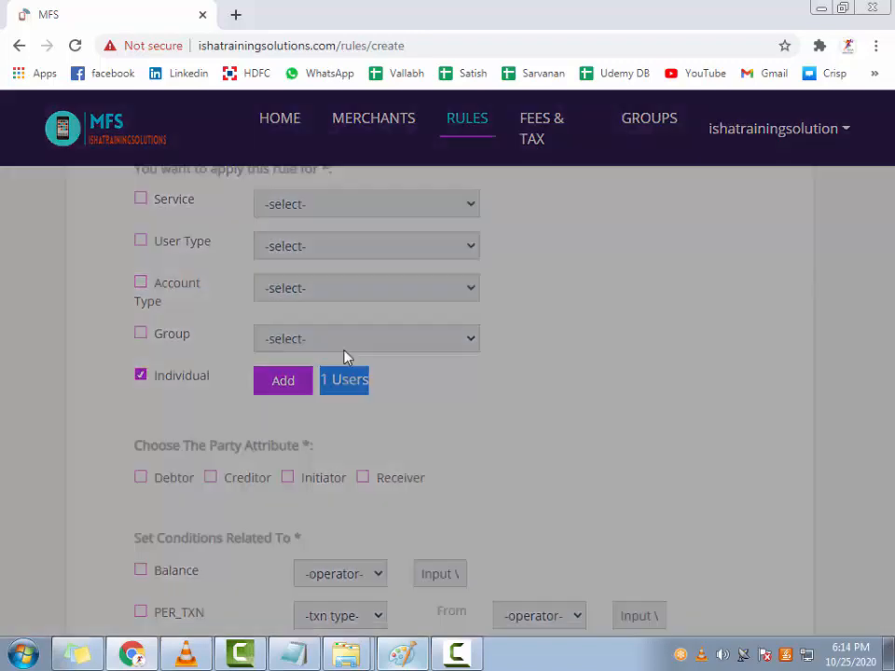
scroll(261, 438, "down", 2)
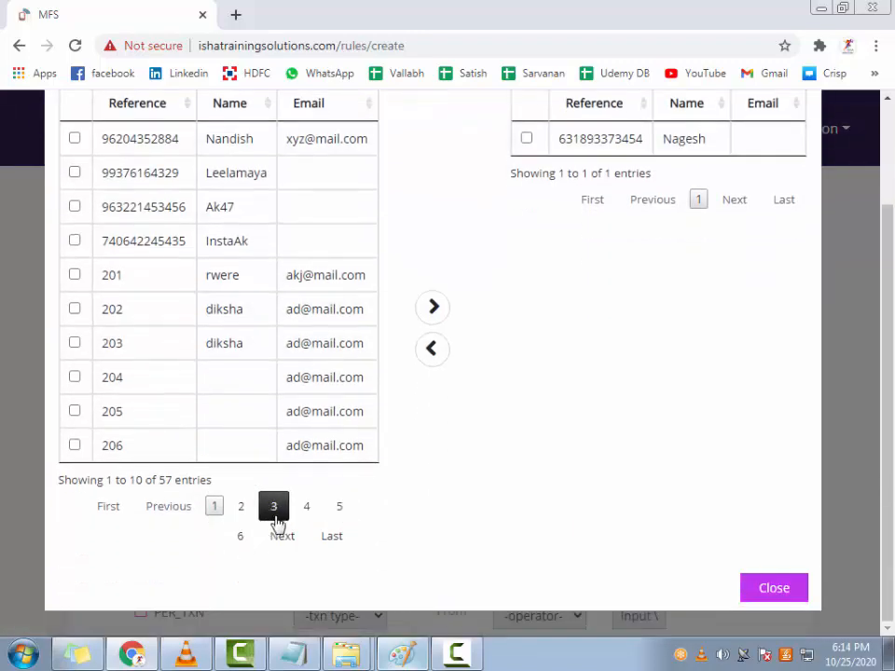
left_click(244, 508)
left_click(276, 508)
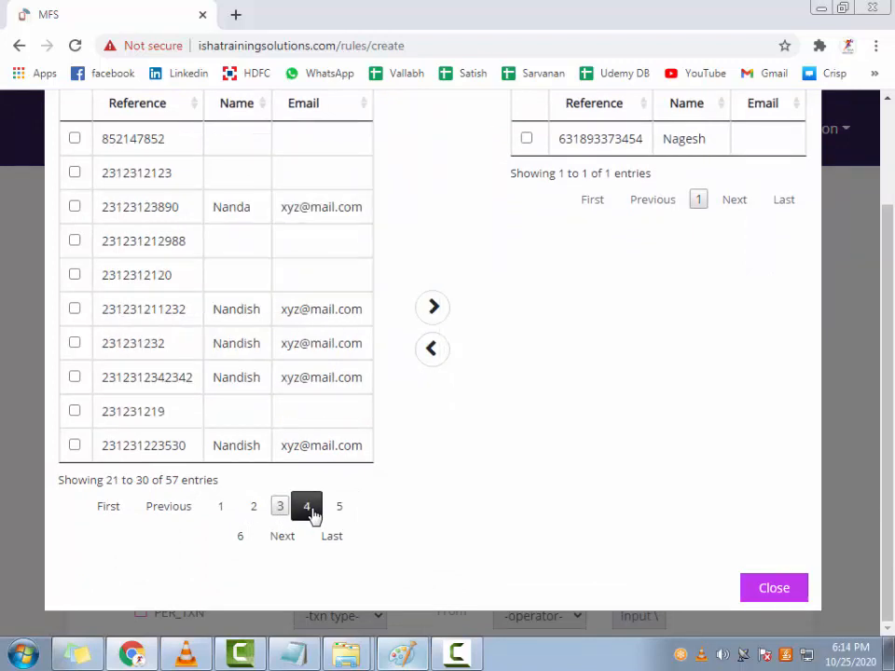
left_click(309, 510)
left_click(335, 513)
left_click(310, 511)
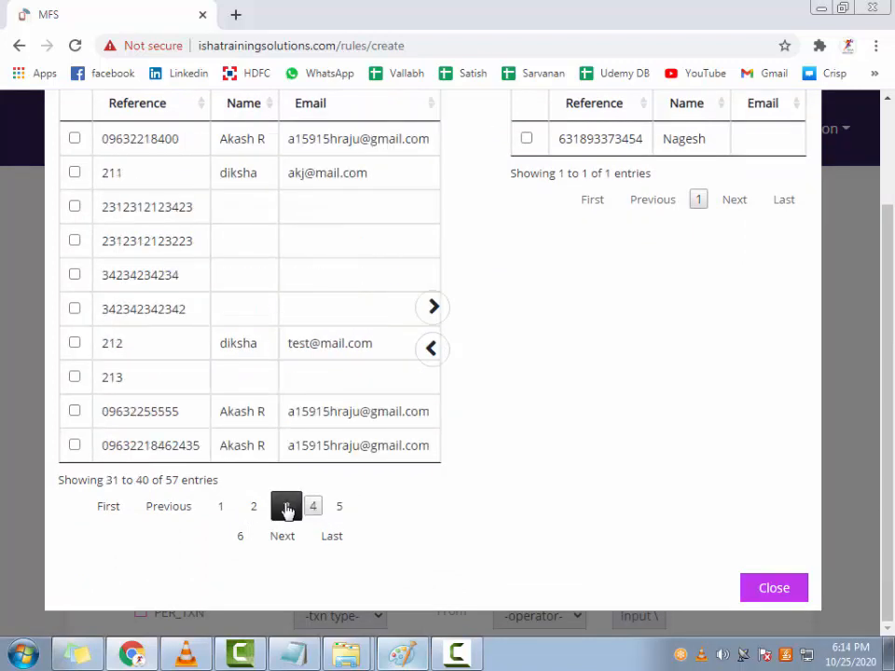
left_click(283, 509)
left_click(250, 508)
left_click(228, 506)
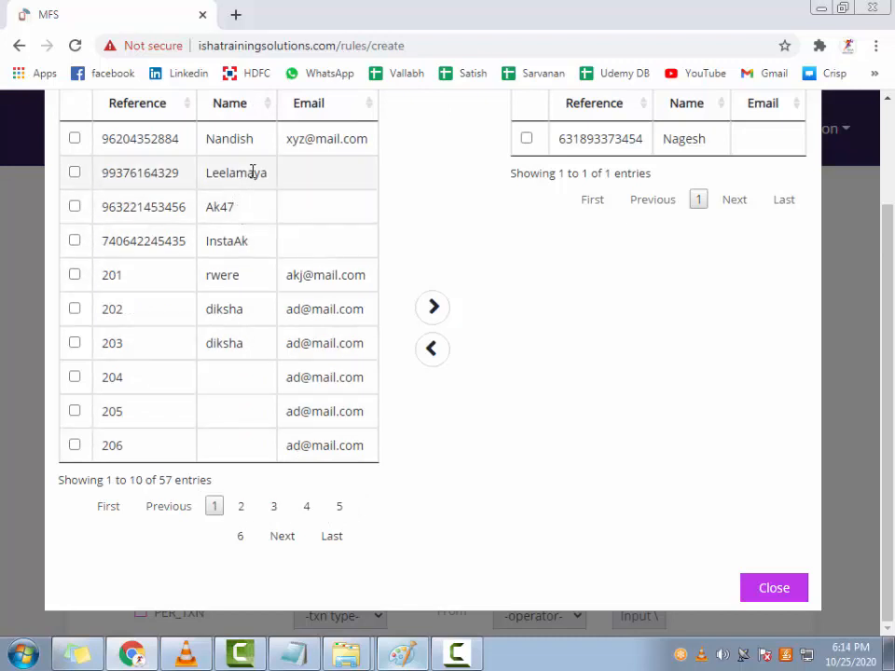
Examine the available users on pages 2 and 3 of the user list.
left_click(241, 506)
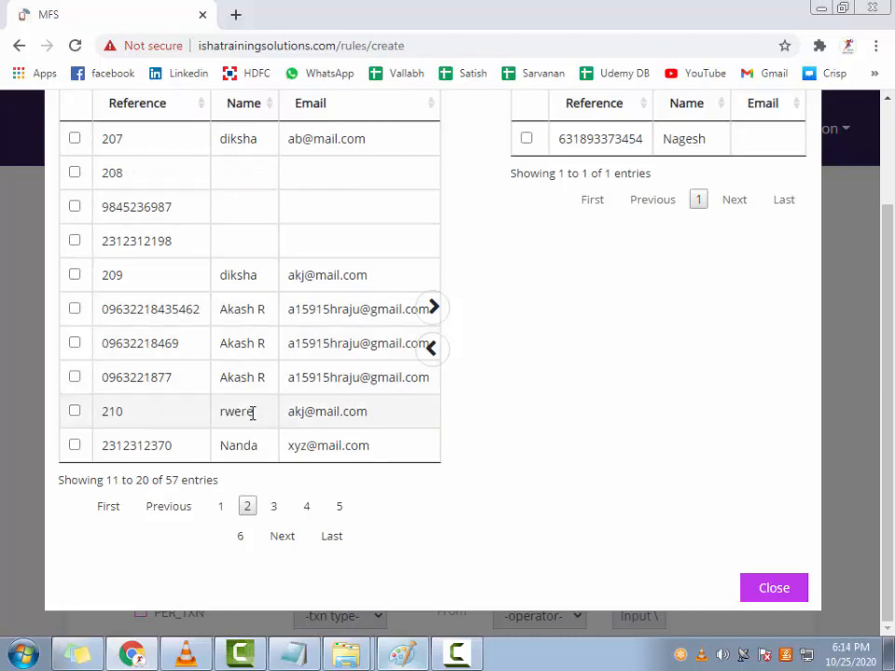
double_click(251, 445)
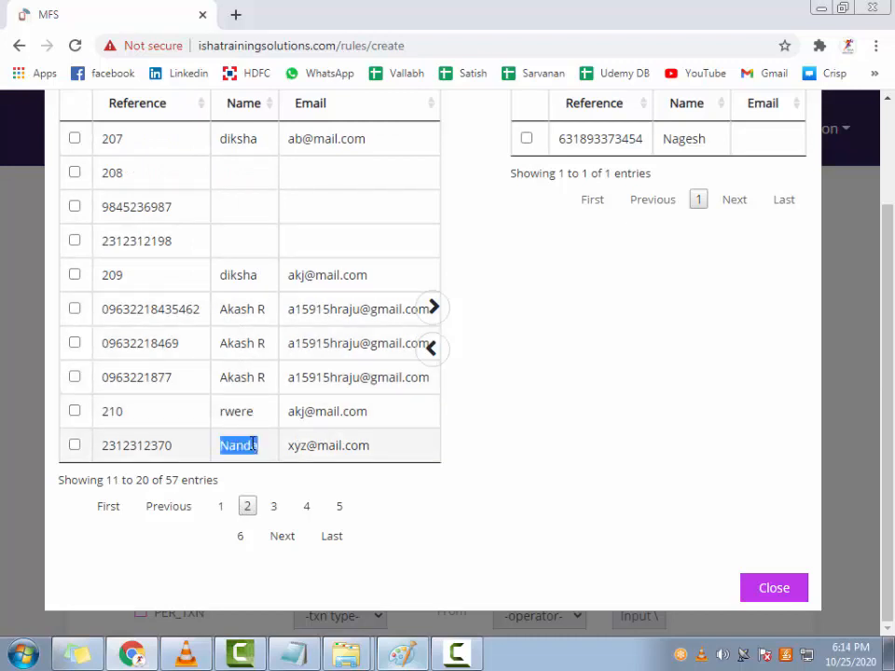
left_click(274, 507)
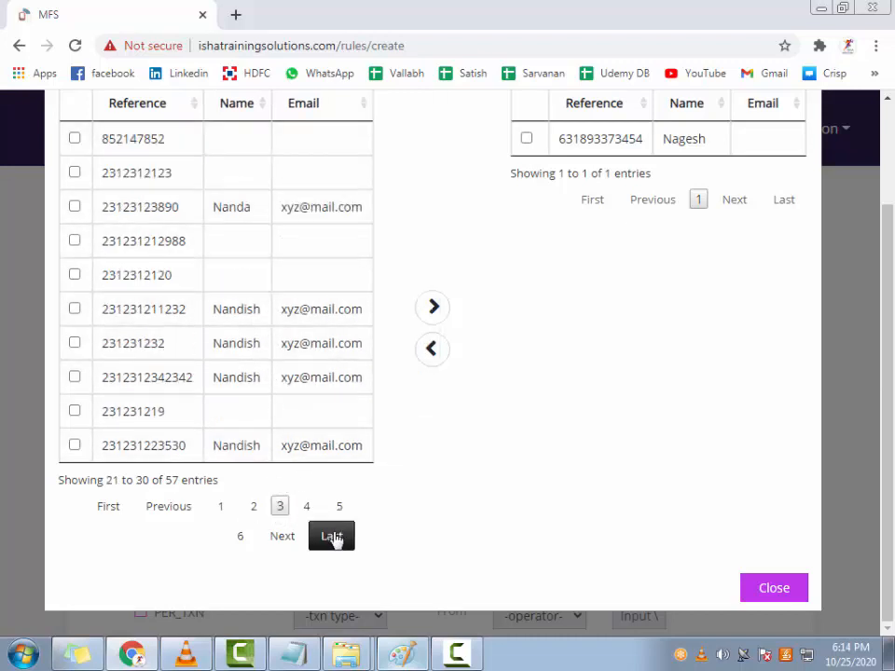
Reopen the rule's user selection and add the seventh user on page 3 to the selected users.
left_click(775, 589)
left_click(306, 390)
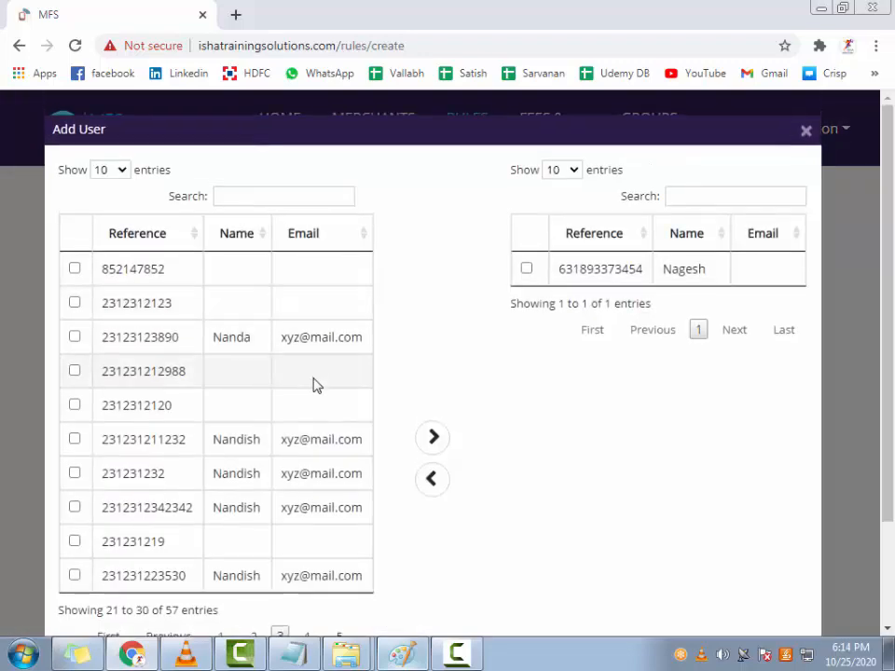
left_click(75, 474)
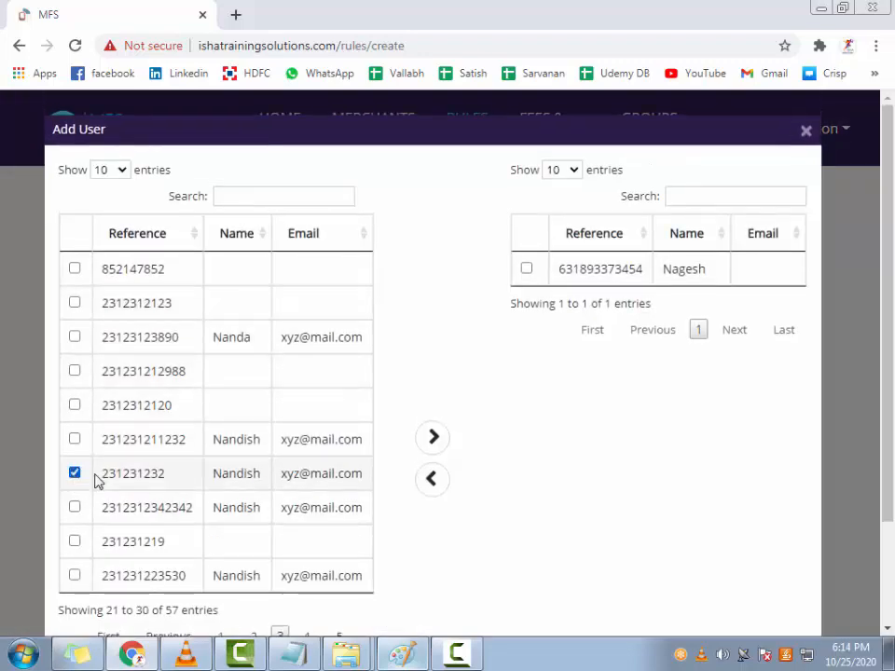
left_click(432, 438)
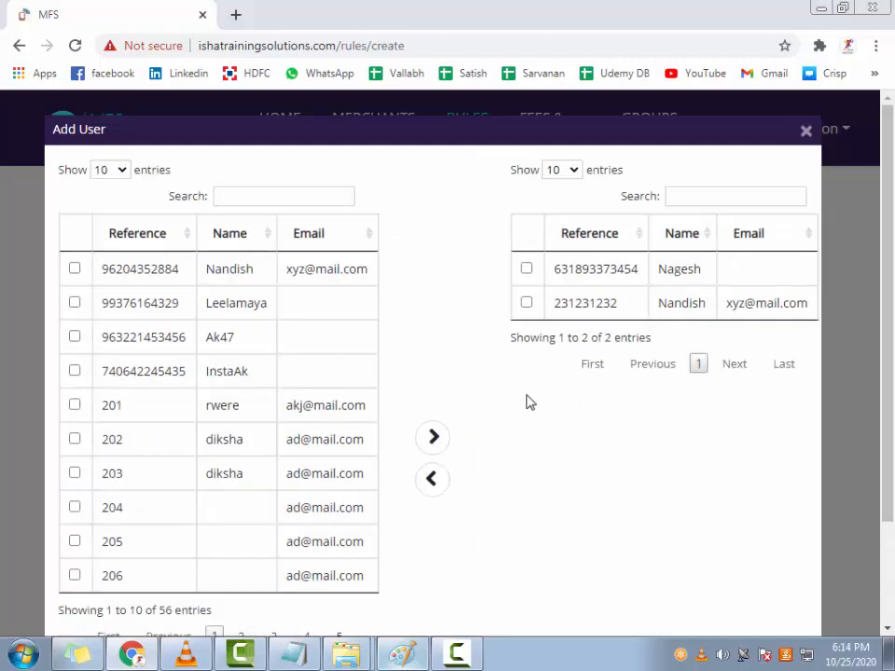
scroll(484, 479, "down", 2)
left_click(771, 587)
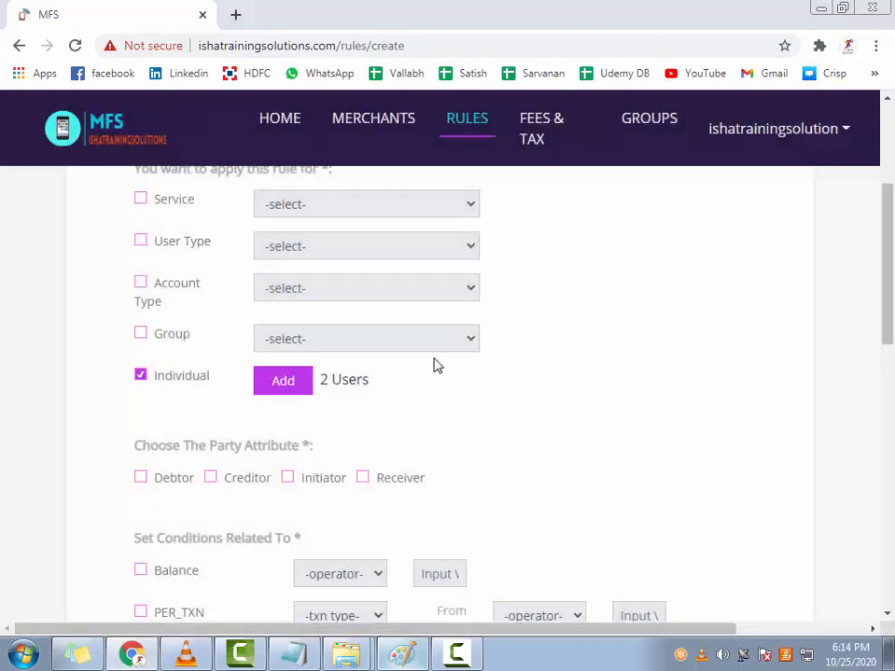
left_click_drag(320, 388, 370, 382)
scroll(355, 479, "down", 4)
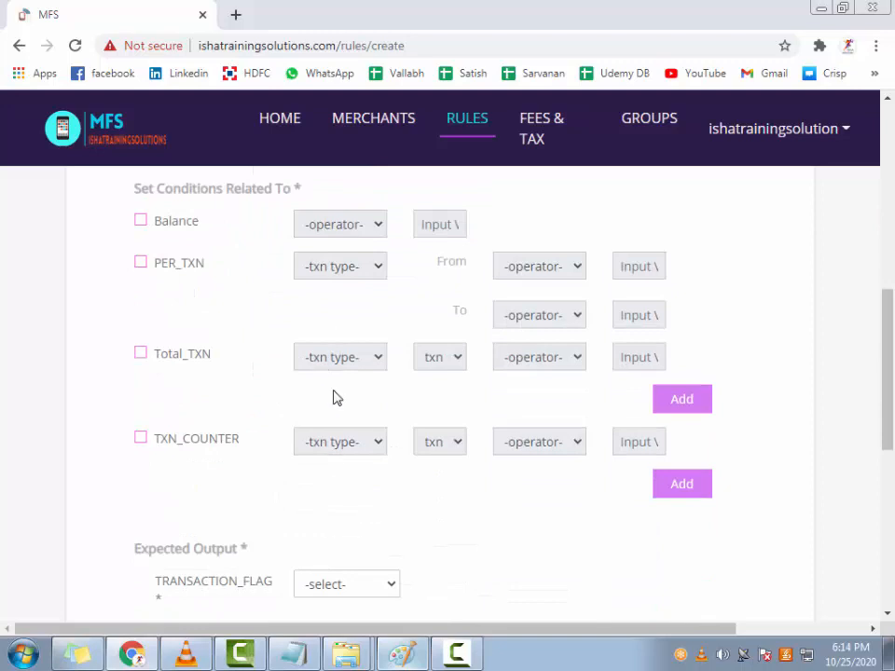
scroll(366, 396, "up", 4)
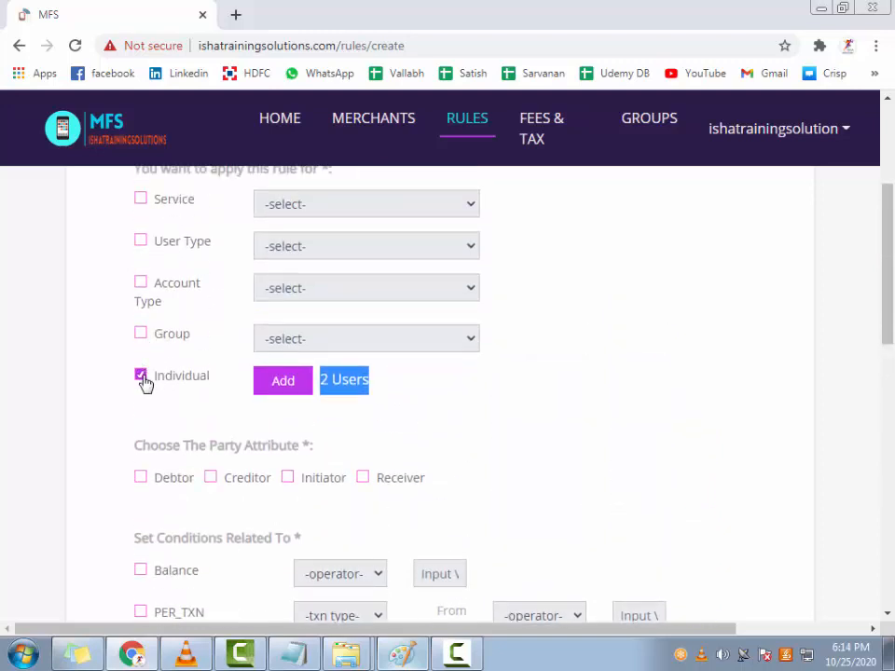
Clear the Individual criterion, enable the Group criterion instead and choose Group 1.
left_click(141, 378)
left_click(140, 333)
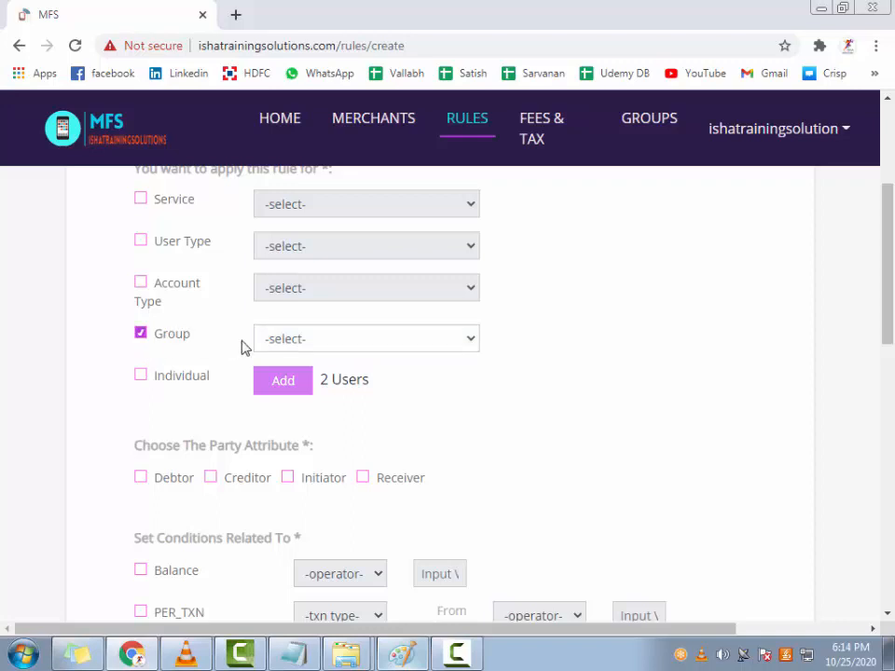
left_click(337, 343)
left_click(545, 378)
left_click(277, 343)
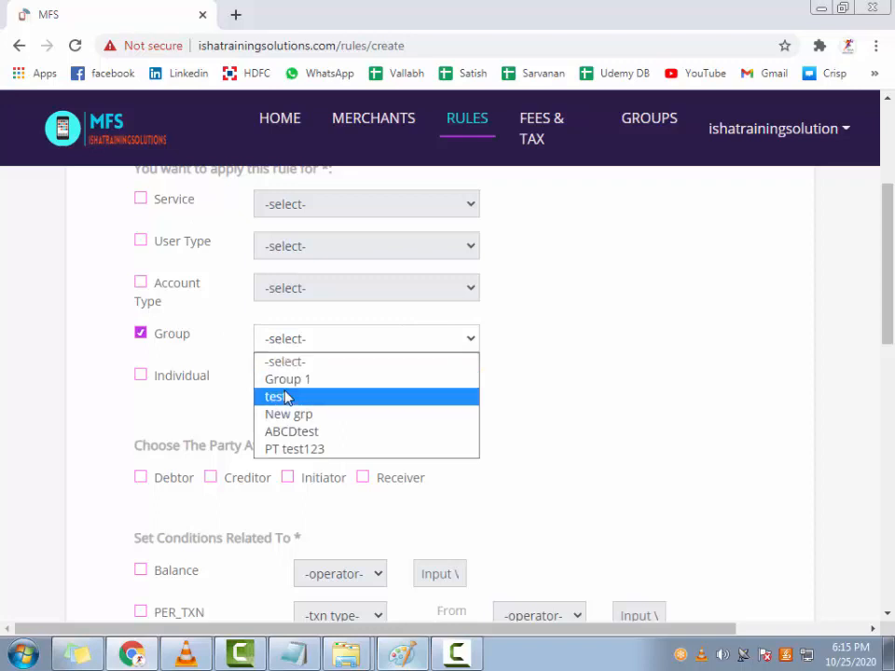
left_click(285, 380)
scroll(365, 528, "down", 4)
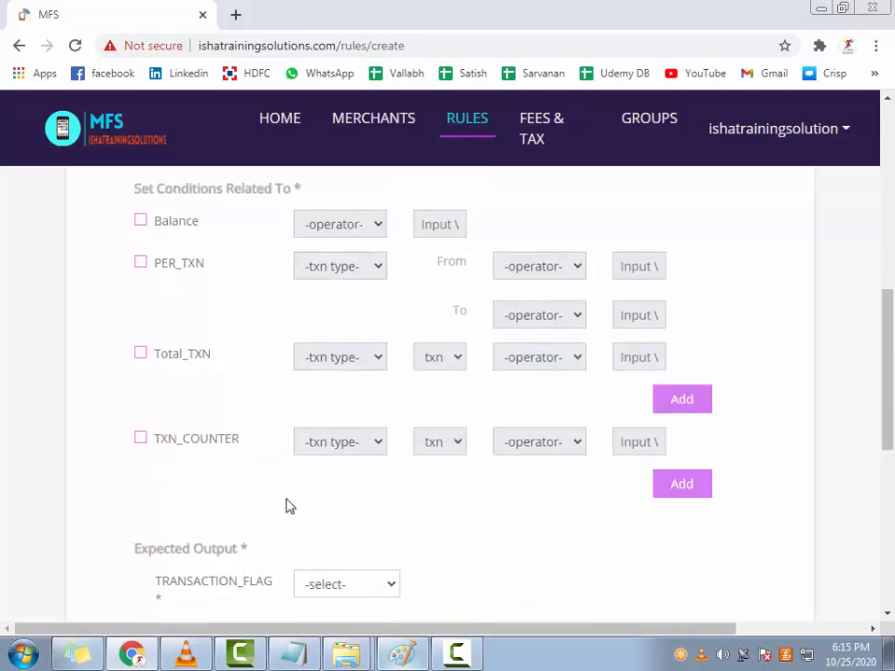
scroll(289, 498, "up", 4)
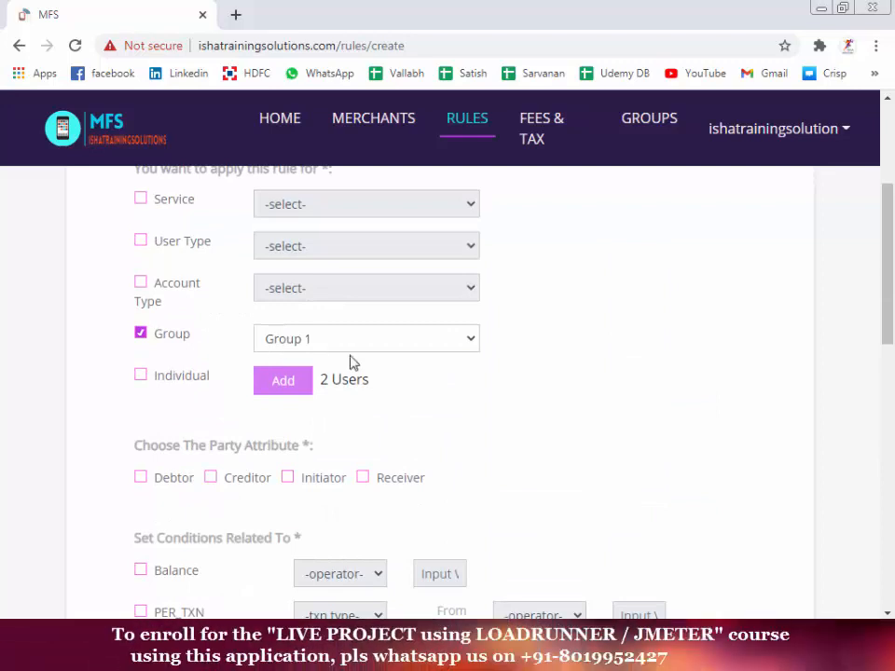
Delete the groups PT test123, ABCDtest and New grp from the Groups list, confirming each deletion.
left_click(655, 129)
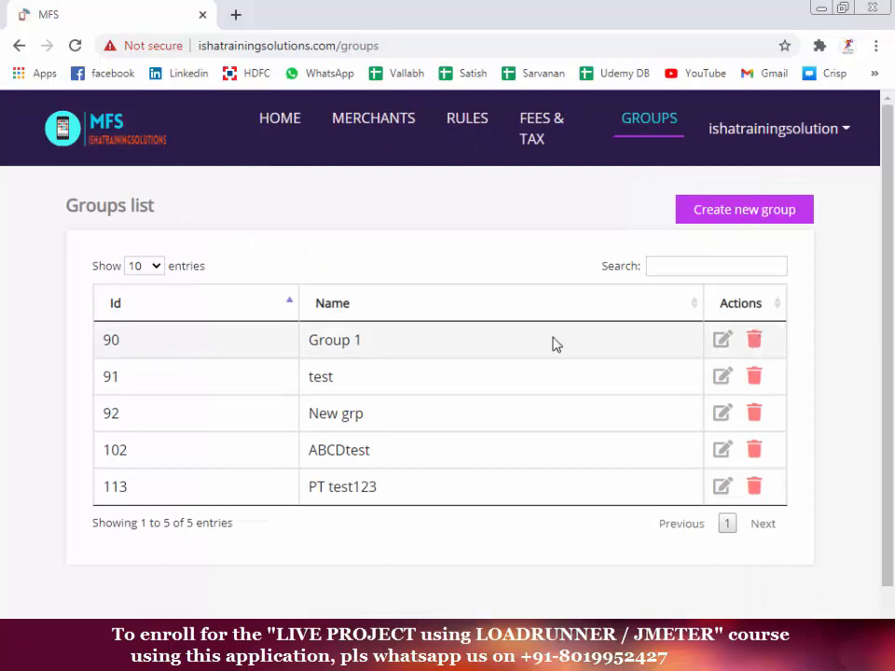
left_click(755, 488)
left_click(610, 410)
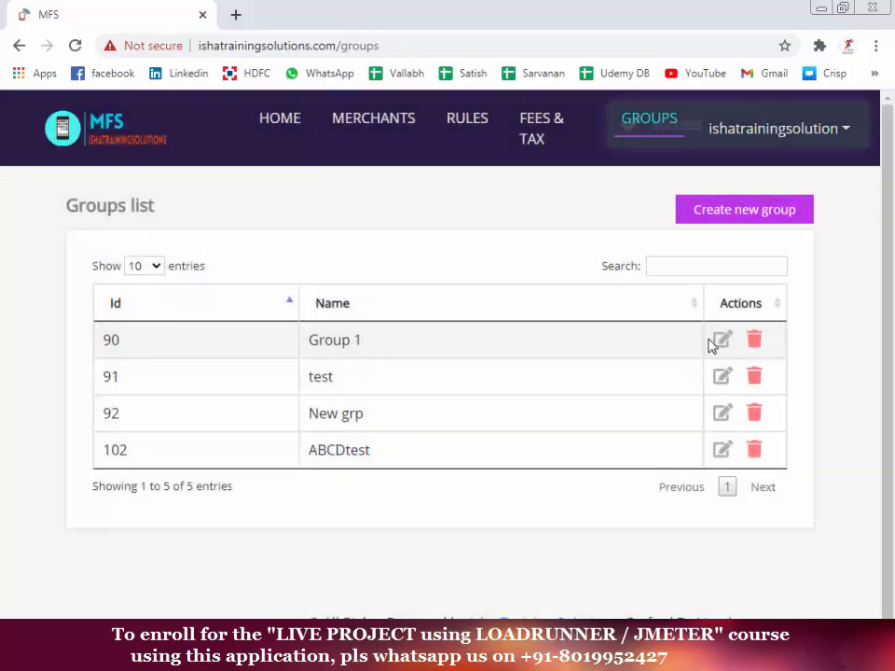
left_click(755, 450)
left_click(579, 408)
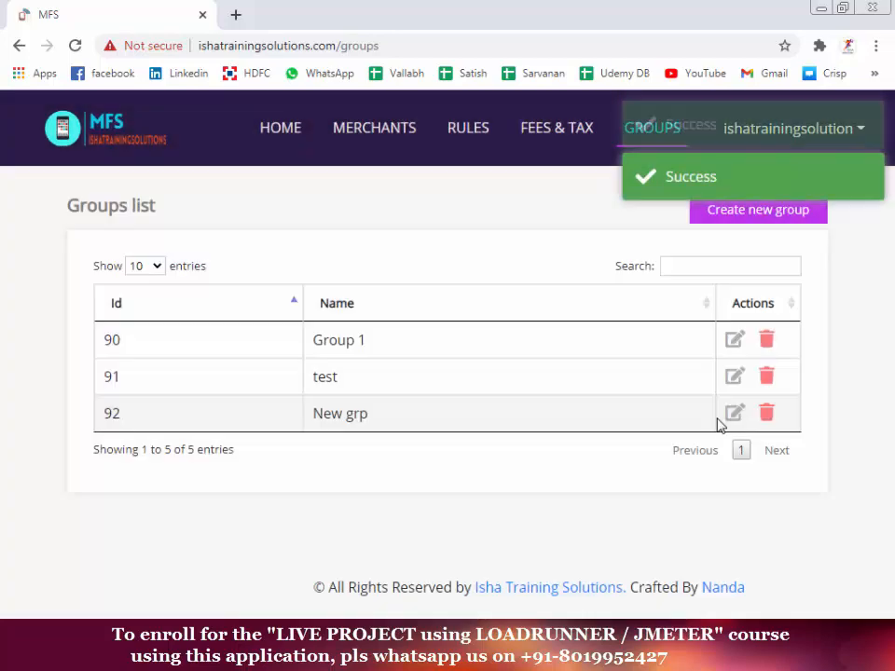
left_click(764, 417)
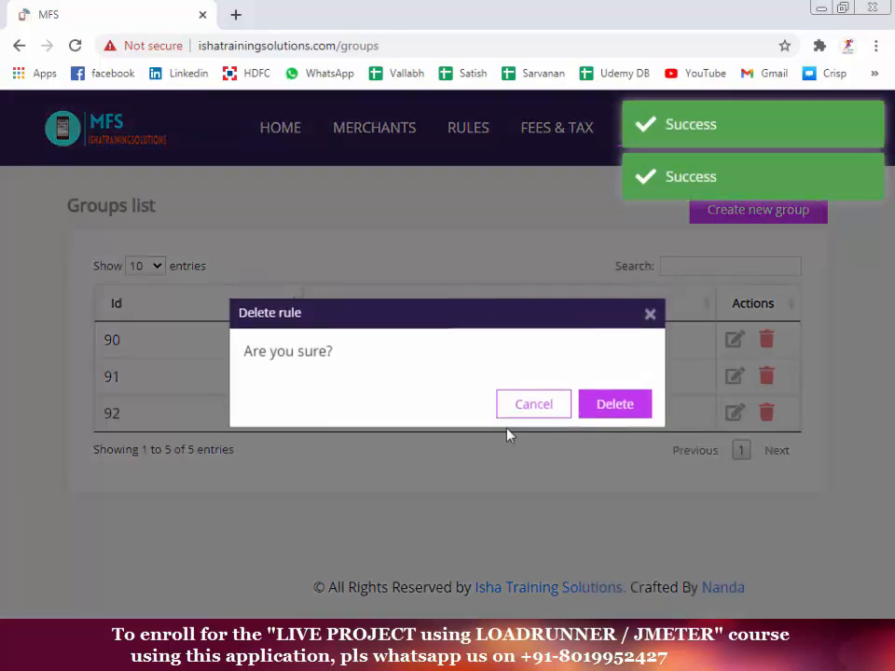
left_click(623, 407)
Start creating a new group and add the first five listed users to its selected users.
left_click(744, 210)
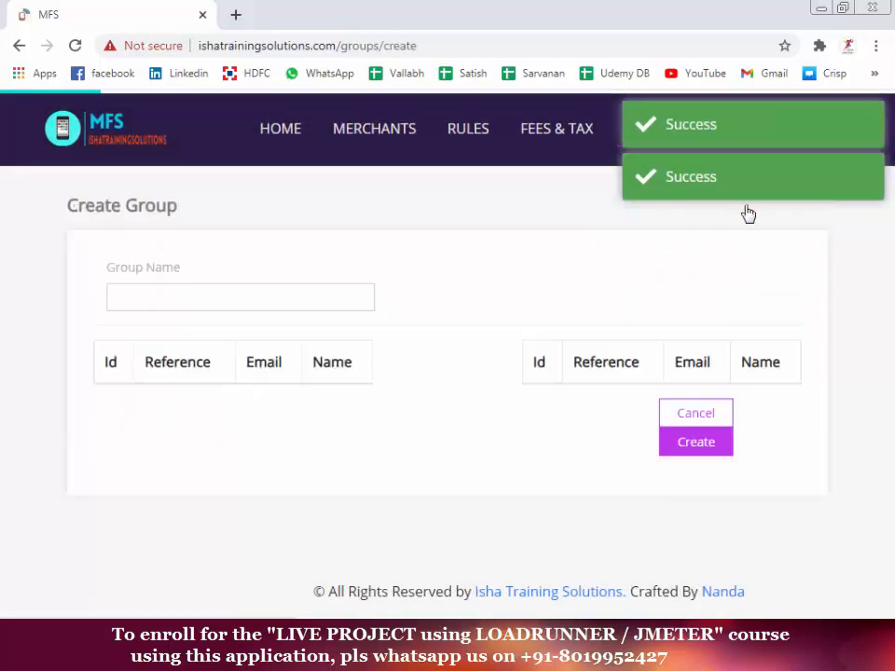
scroll(243, 474, "down", 3)
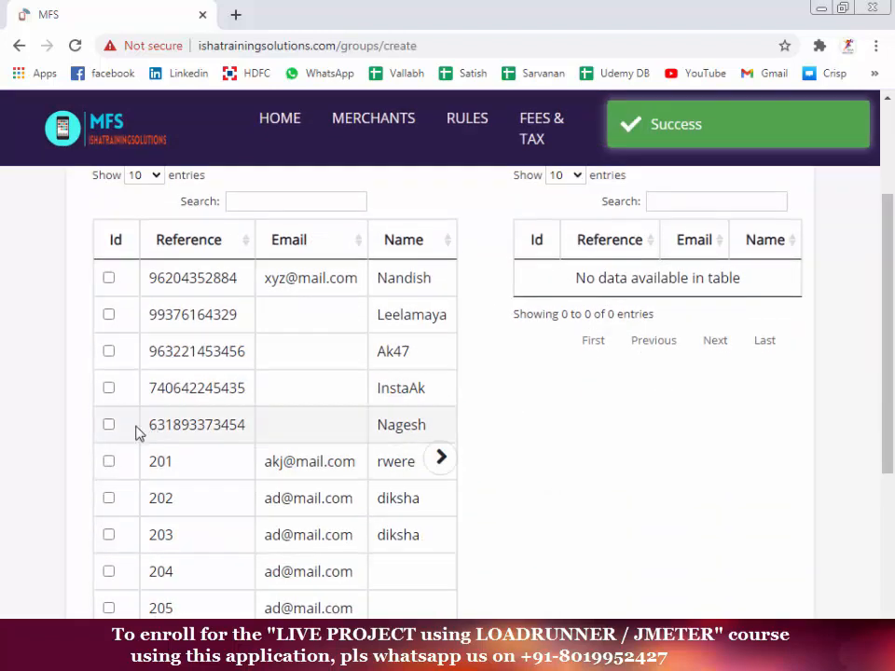
left_click(108, 279)
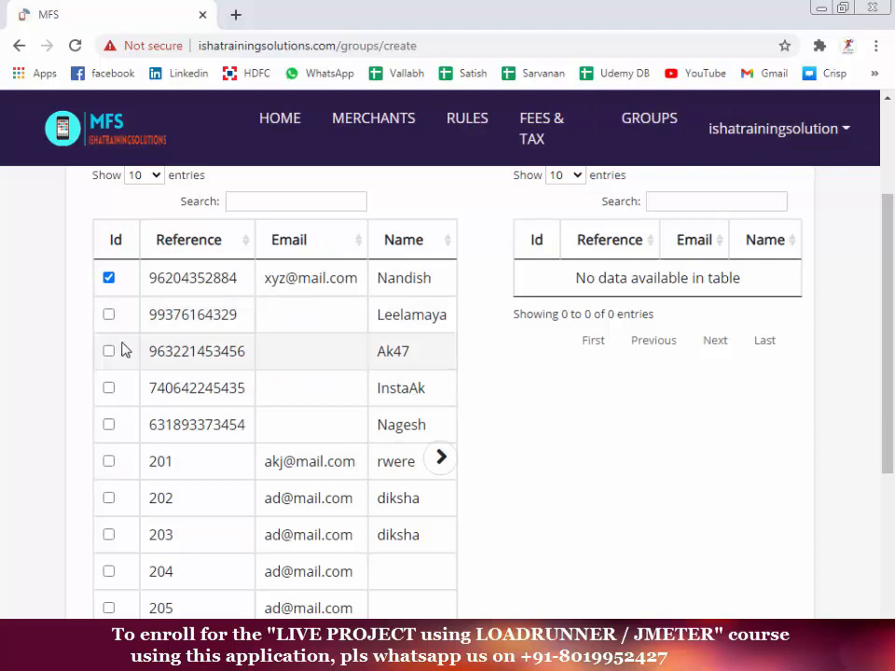
left_click(108, 314)
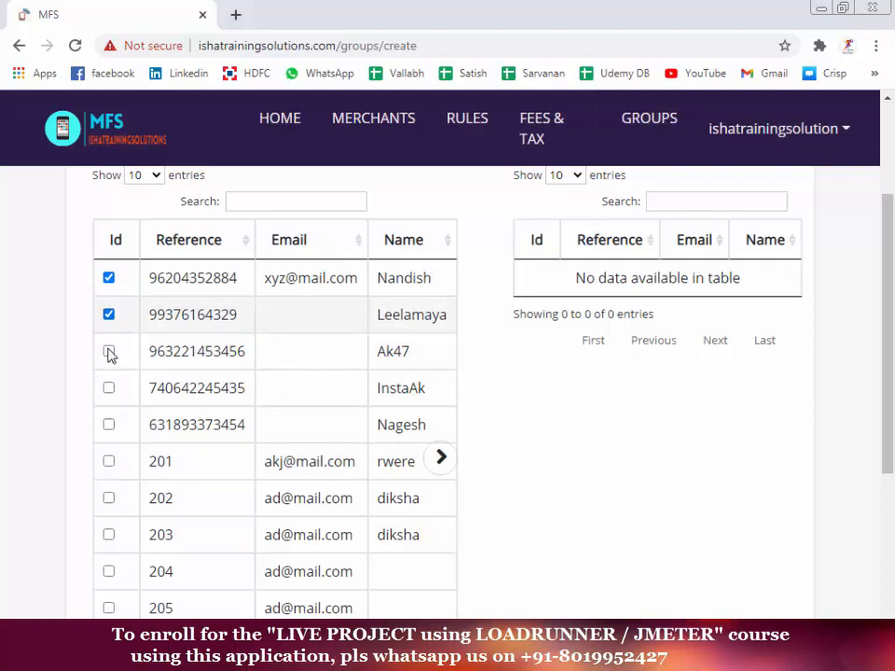
left_click(108, 351)
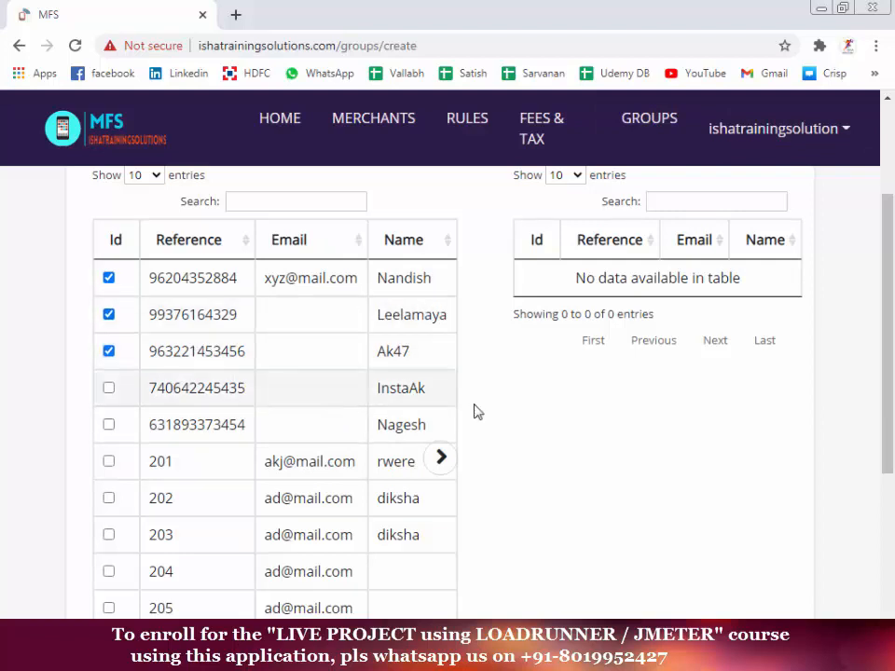
left_click(108, 388)
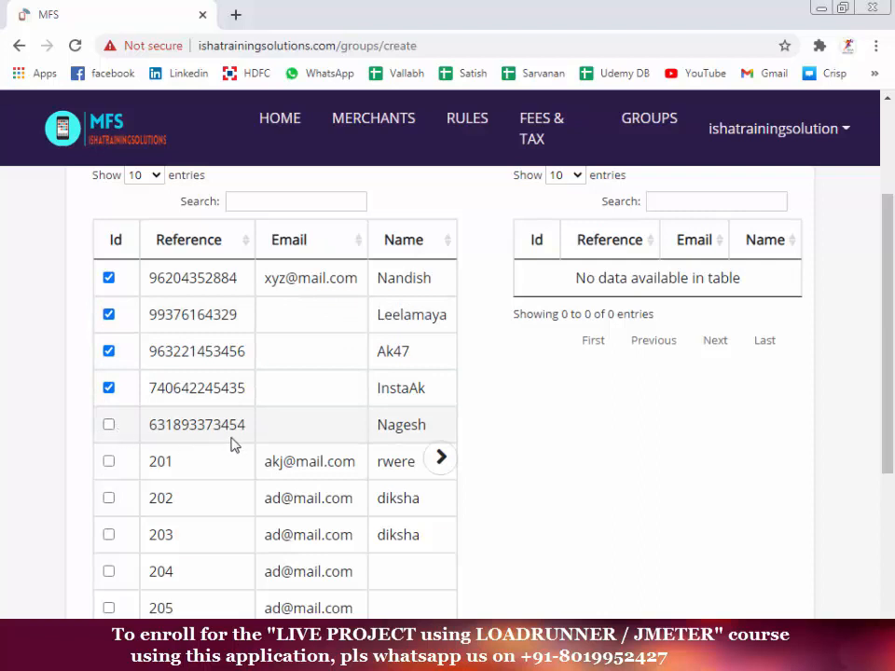
left_click(441, 457)
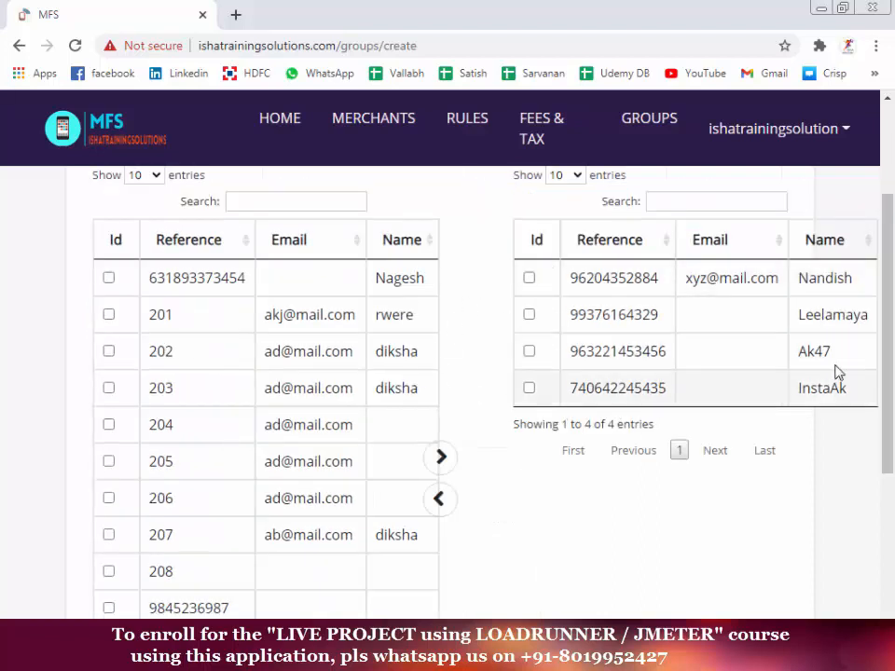
left_click(108, 278)
left_click(443, 459)
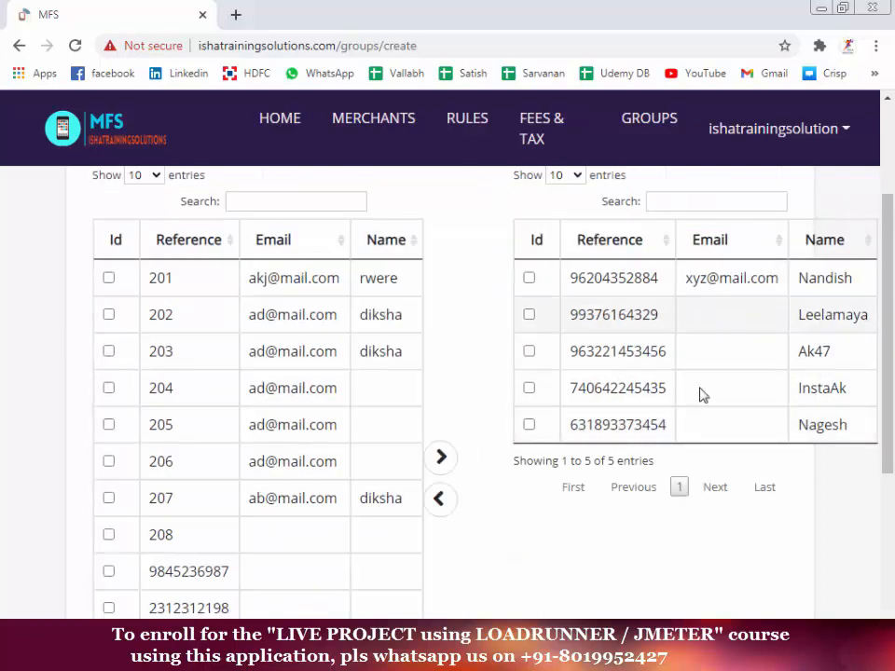
Add the seventh user on page 3 of the available users to the new group.
scroll(224, 519, "down", 4)
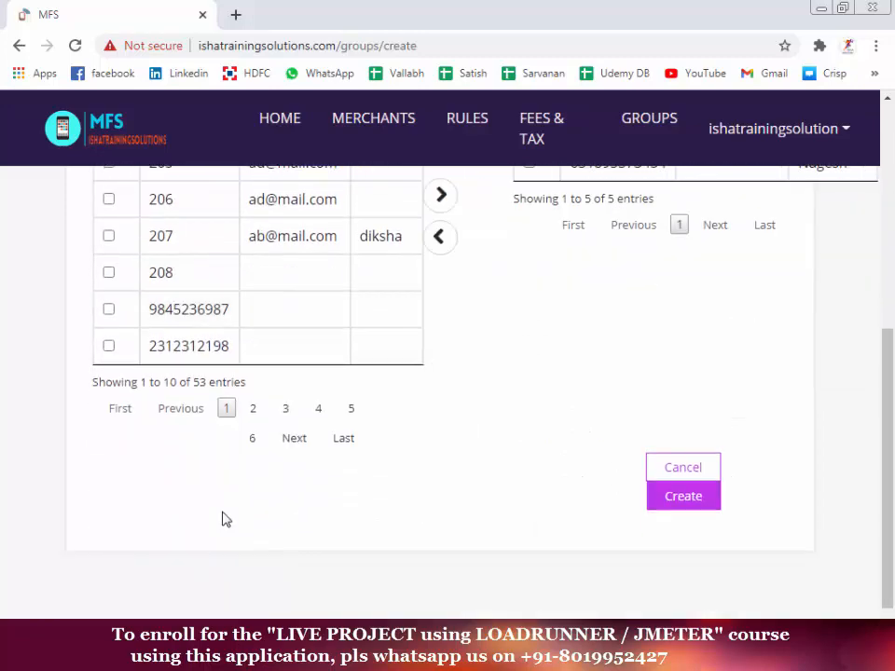
left_click(285, 410)
scroll(354, 354, "up", 4)
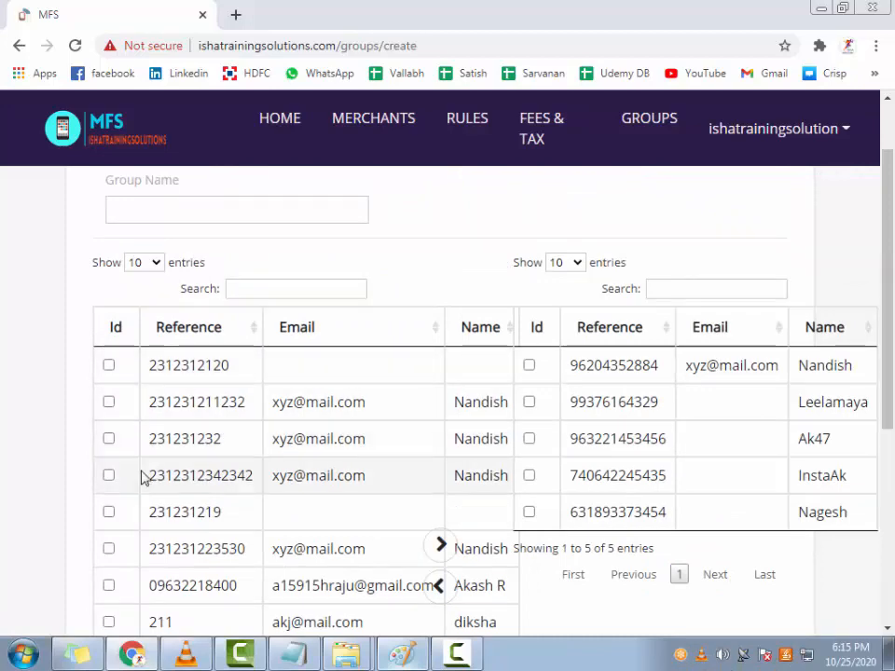
scroll(131, 471, "down", 2)
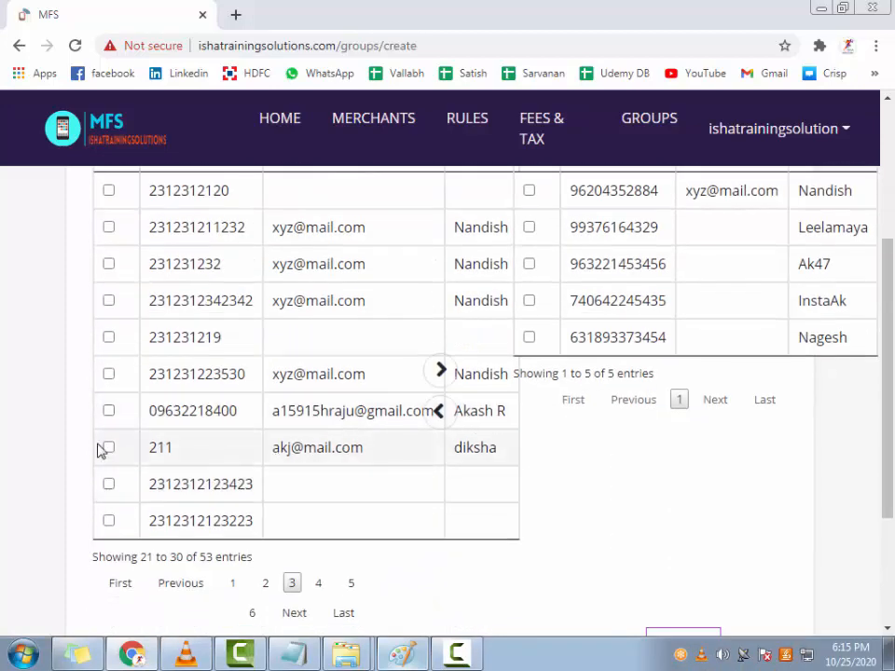
left_click(108, 411)
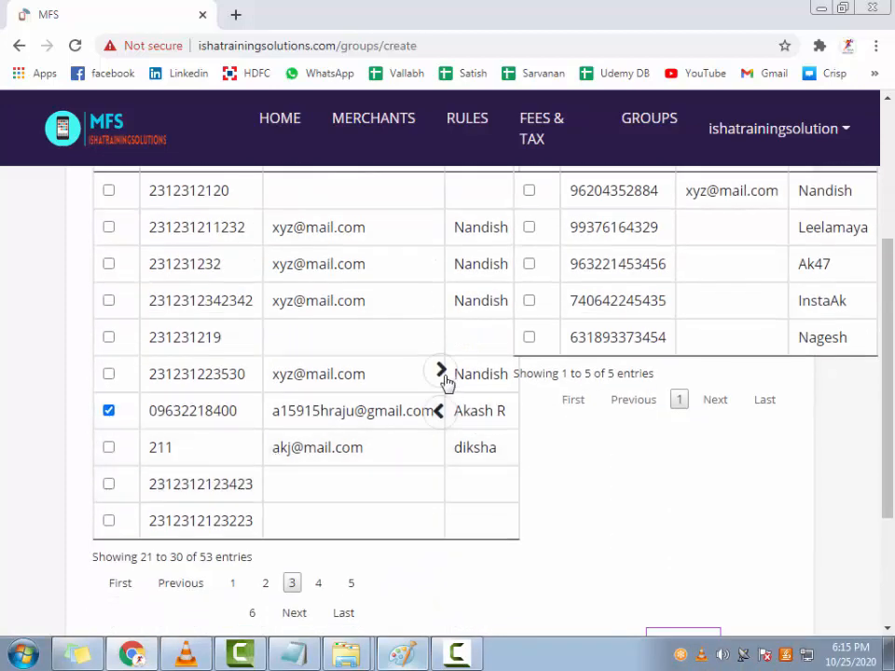
left_click(441, 371)
Add the ninth user on page 4 of the available users to the new group.
left_click(287, 378)
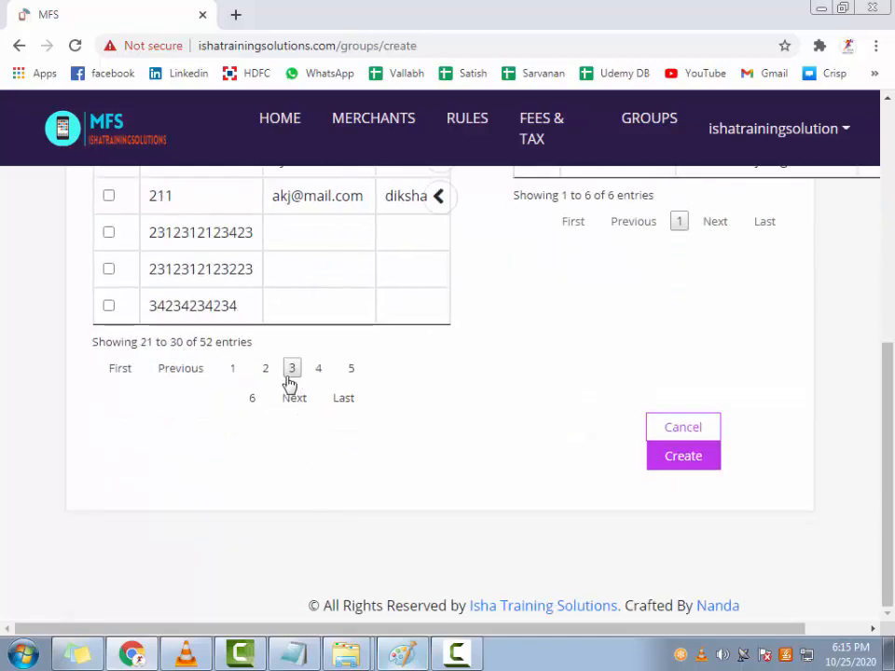
scroll(424, 399, "up", 3)
scroll(395, 402, "down", 3)
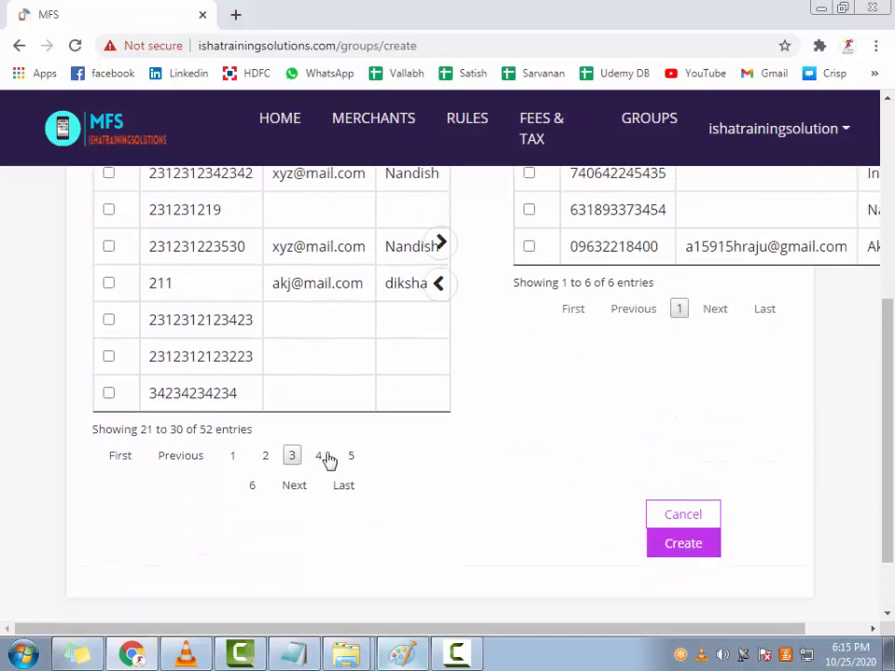
left_click(325, 459)
scroll(407, 482, "up", 2)
scroll(471, 476, "up", 1)
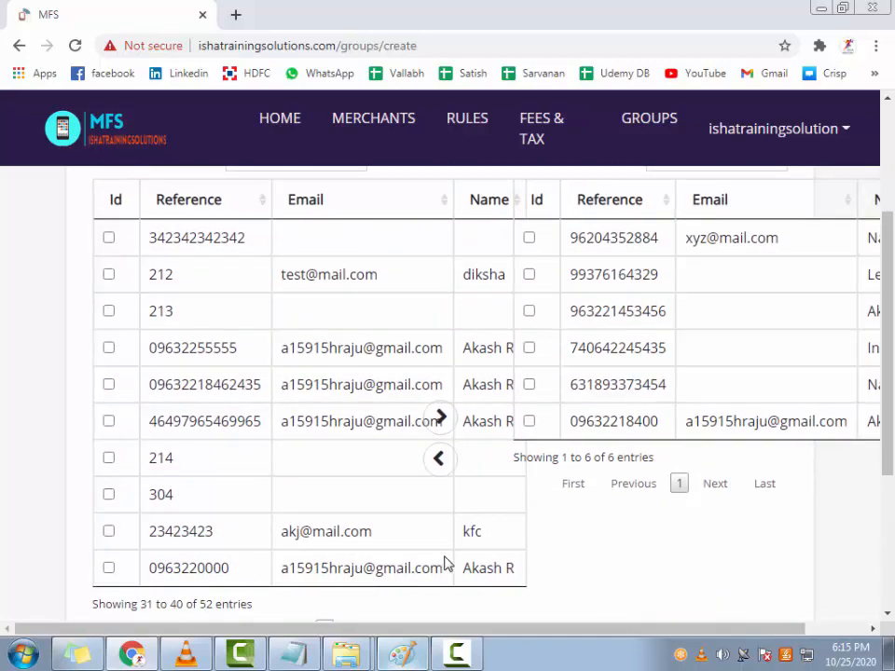
left_click(108, 530)
left_click(444, 418)
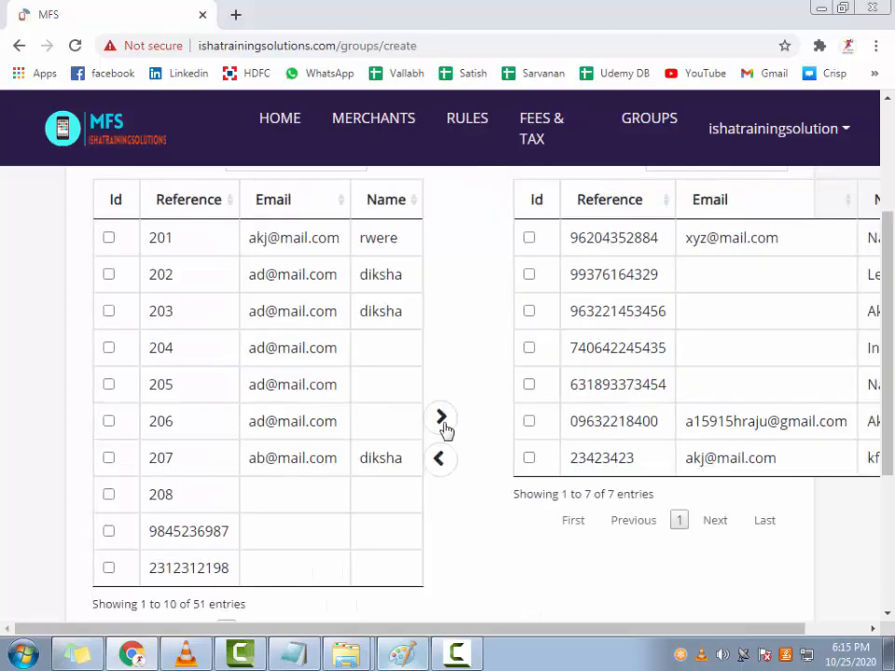
Name the new group 7_Elite_members.
scroll(380, 535, "down", 3)
scroll(655, 316, "up", 3)
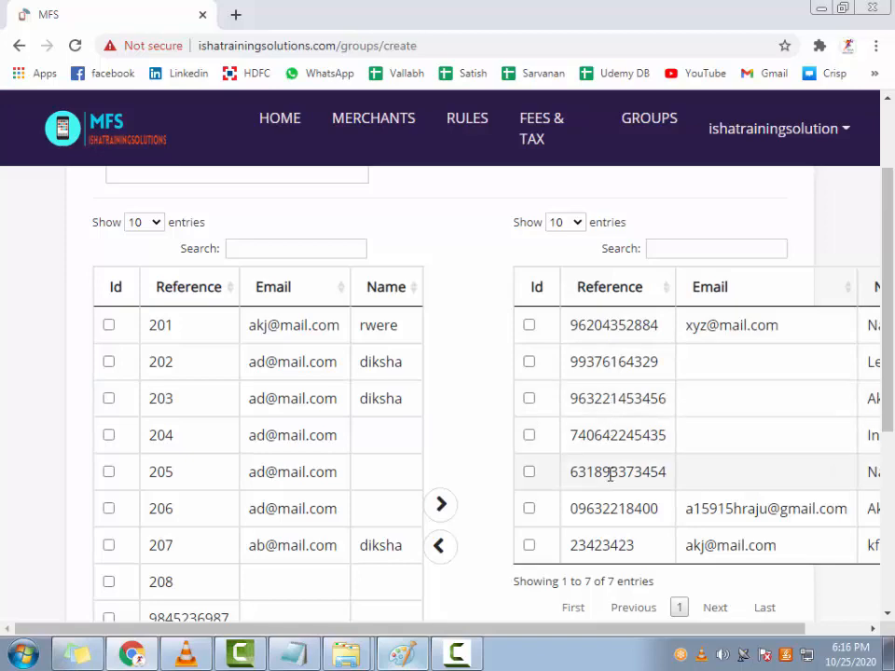
scroll(611, 475, "down", 3)
scroll(578, 447, "up", 3)
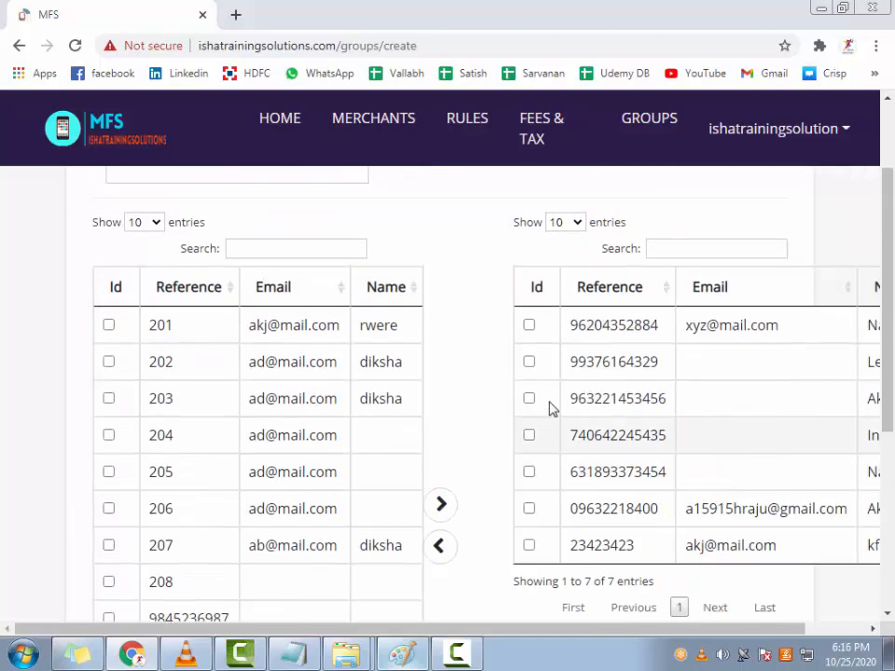
scroll(565, 498, "down", 3)
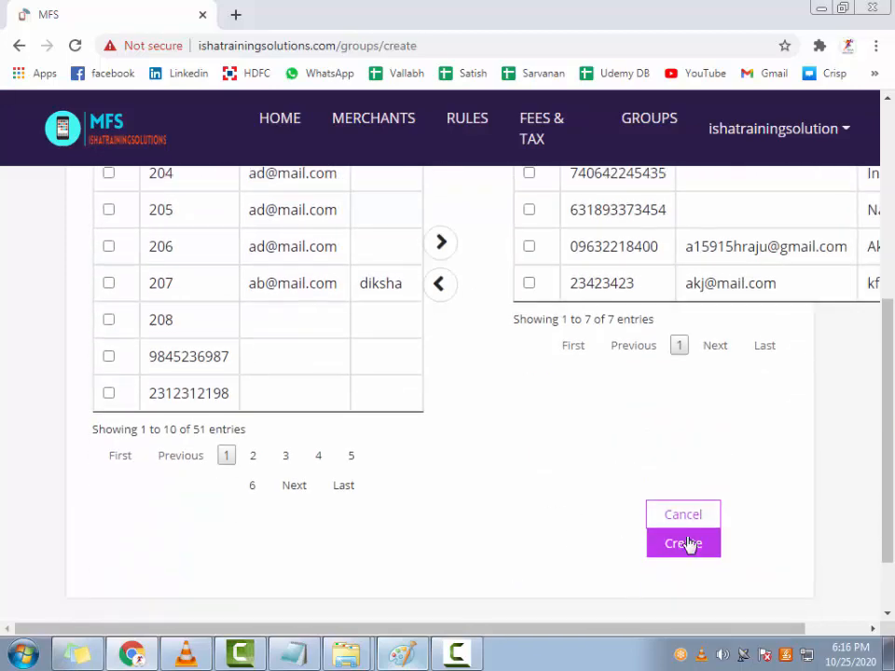
scroll(484, 456, "up", 2)
scroll(484, 456, "up", 2)
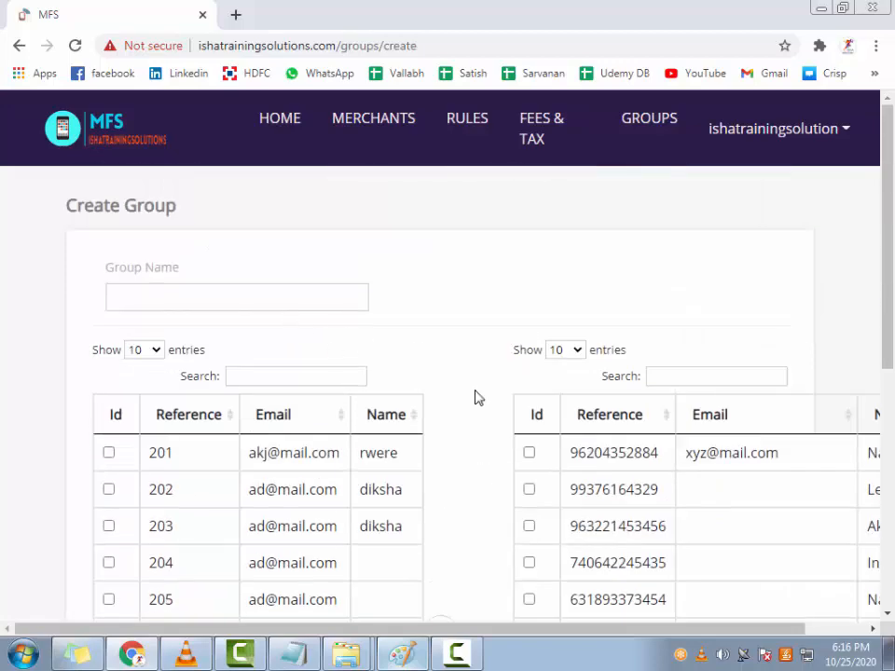
left_click_drag(475, 398, 297, 310)
left_click(298, 310)
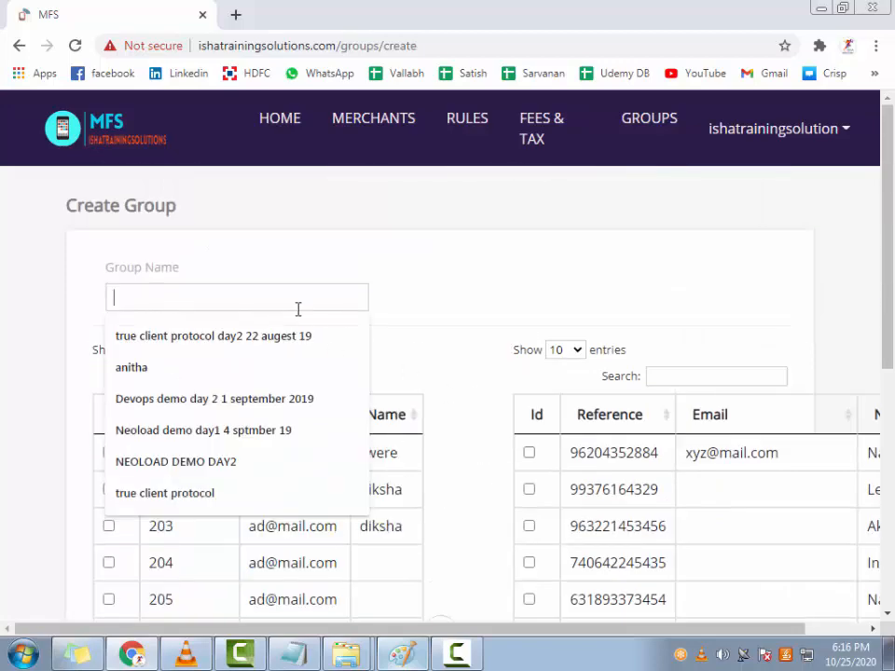
type("7_Elite_members")
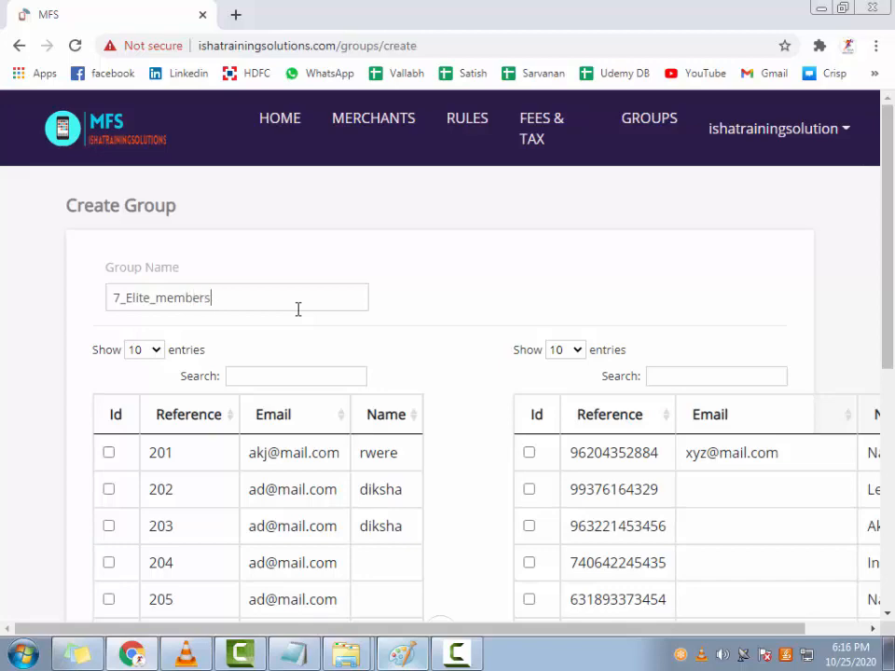
Create the 7_Elite_members group with its seven selected users.
scroll(299, 309, "down", 4)
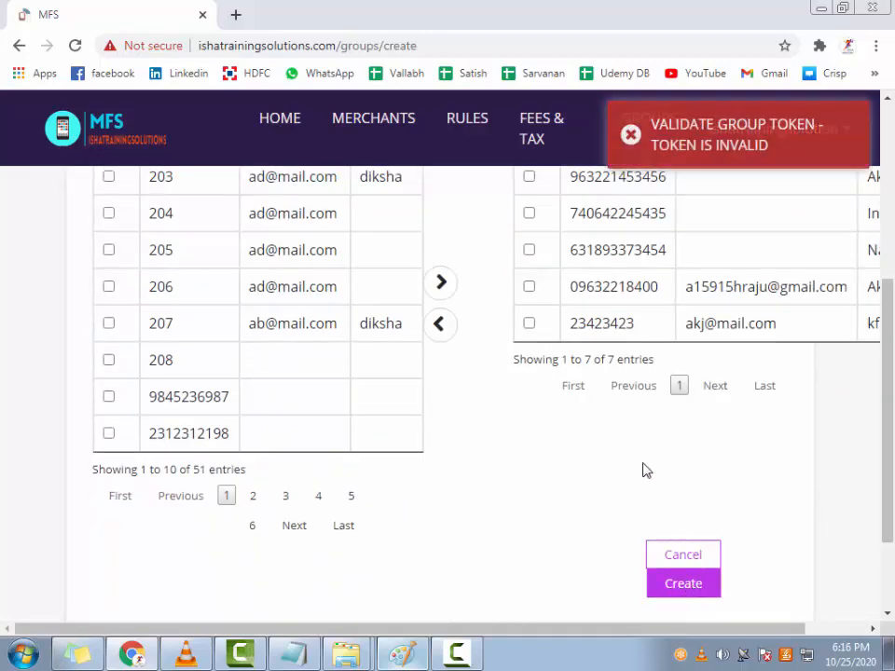
scroll(557, 425, "up", 1)
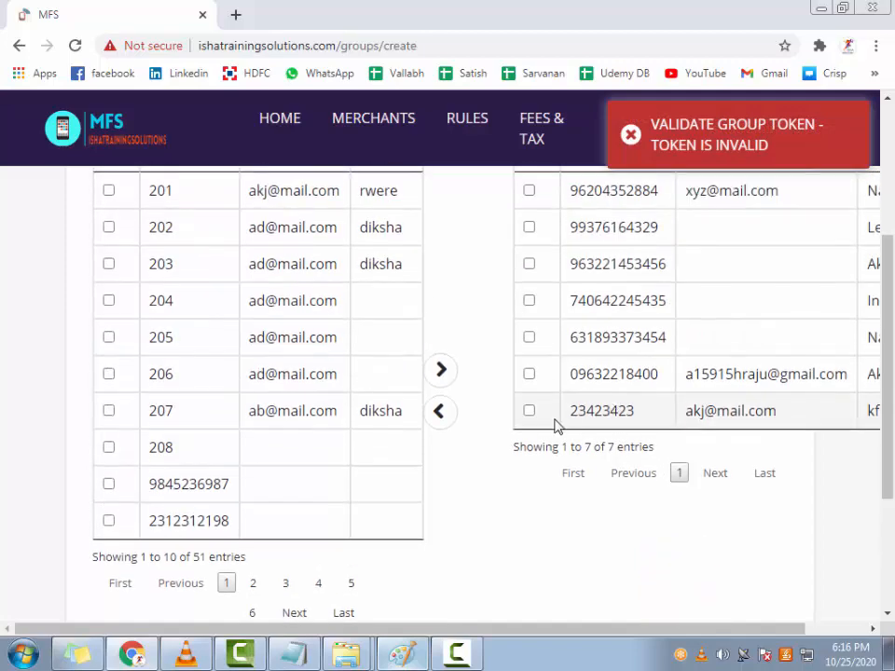
scroll(471, 435, "down", 1)
scroll(213, 361, "up", 3)
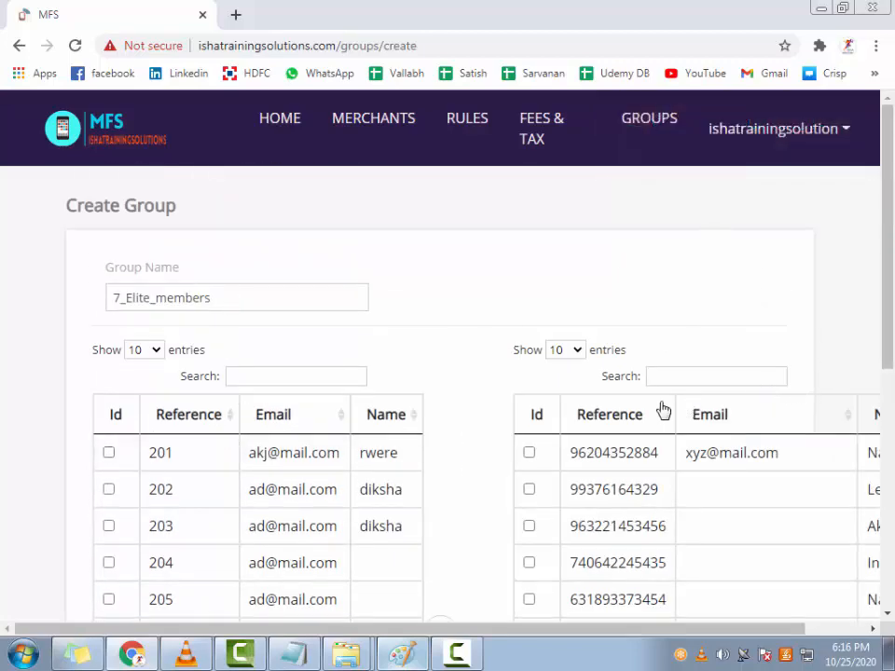
scroll(657, 417, "down", 3)
scroll(657, 447, "down", 3)
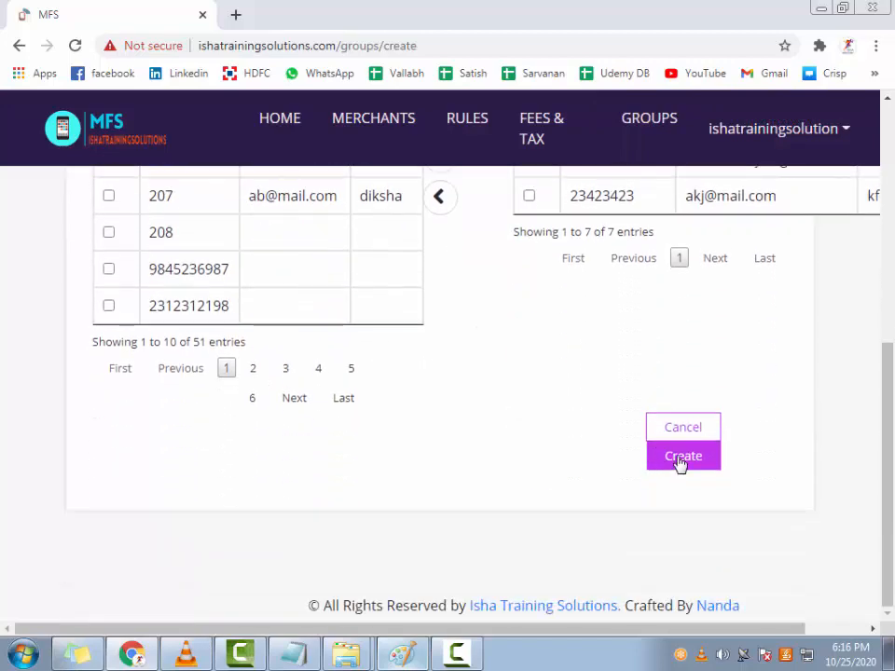
scroll(759, 352, "up", 3)
scroll(759, 352, "up", 2)
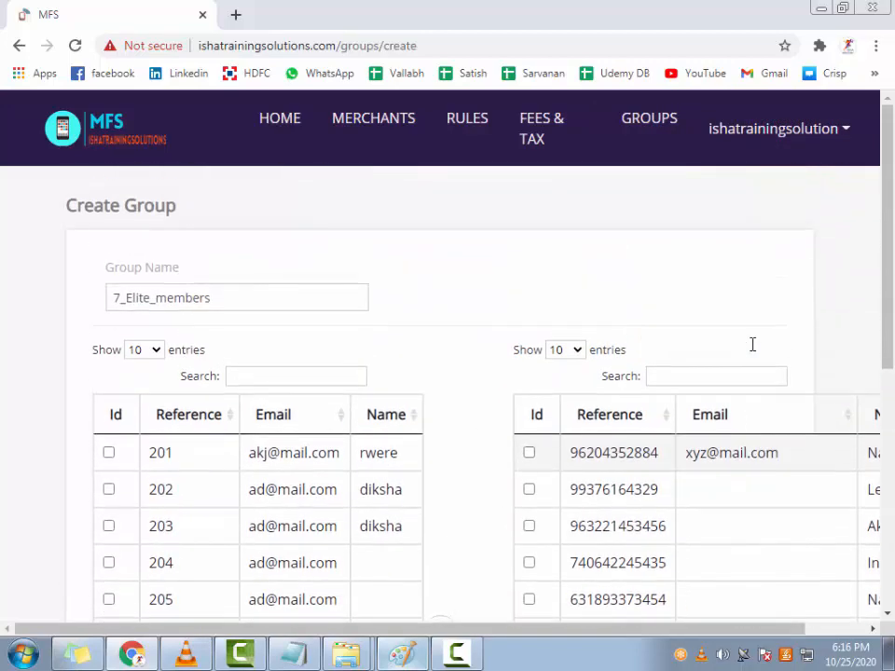
scroll(751, 366, "down", 5)
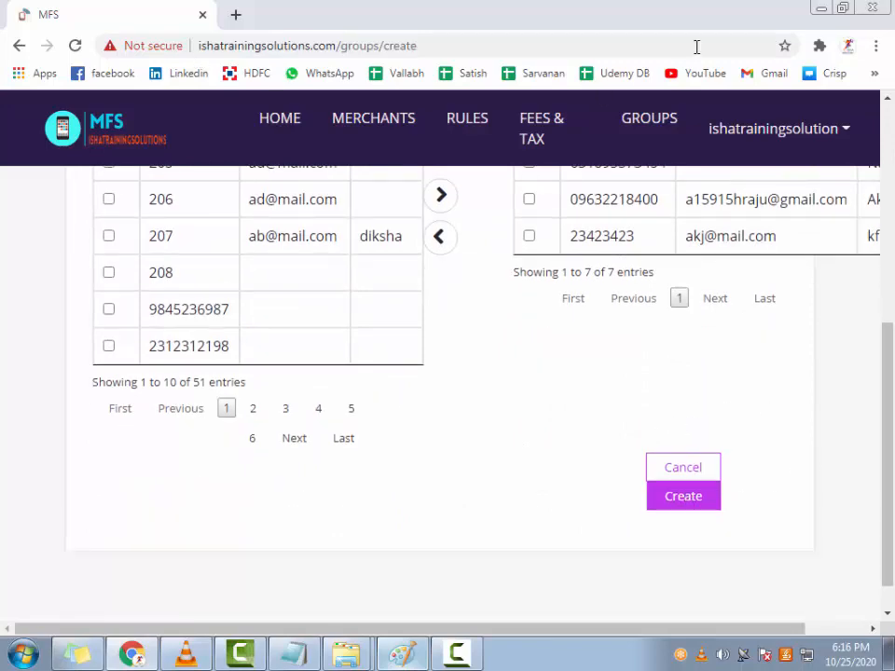
scroll(626, 316, "up", 5)
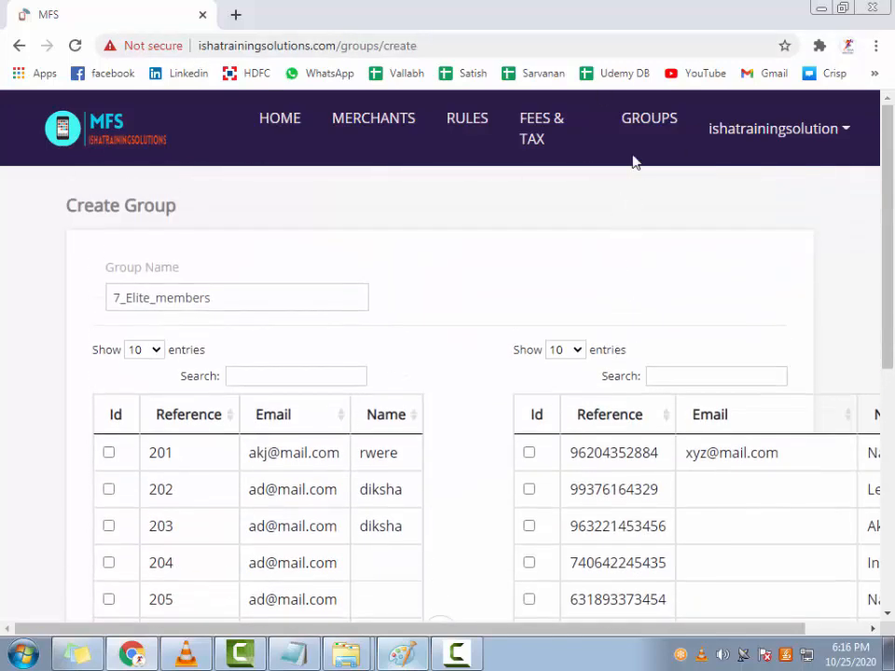
Open the Groups list and check the ID and name of the newly created group.
left_click(641, 129)
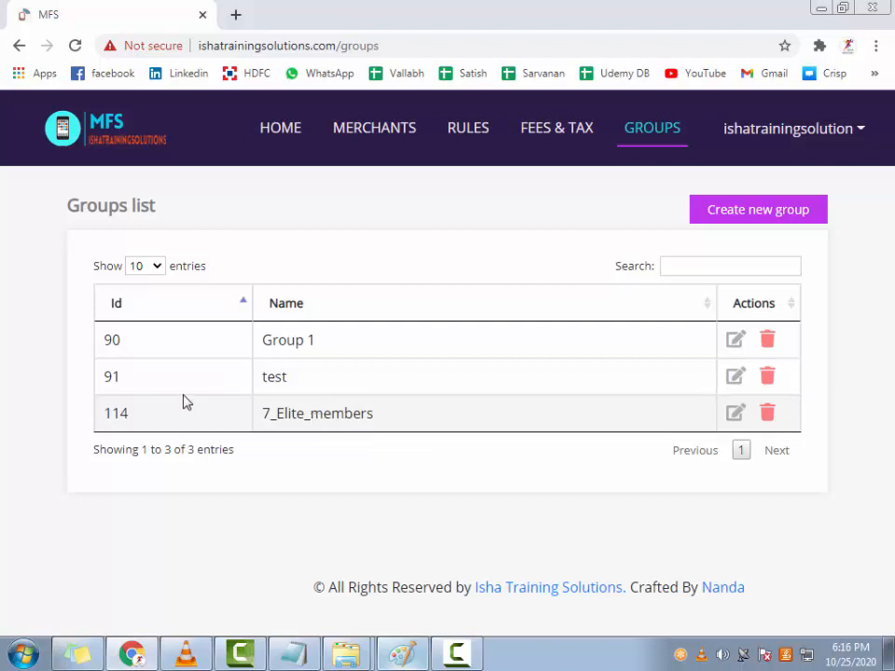
left_click_drag(132, 413, 103, 422)
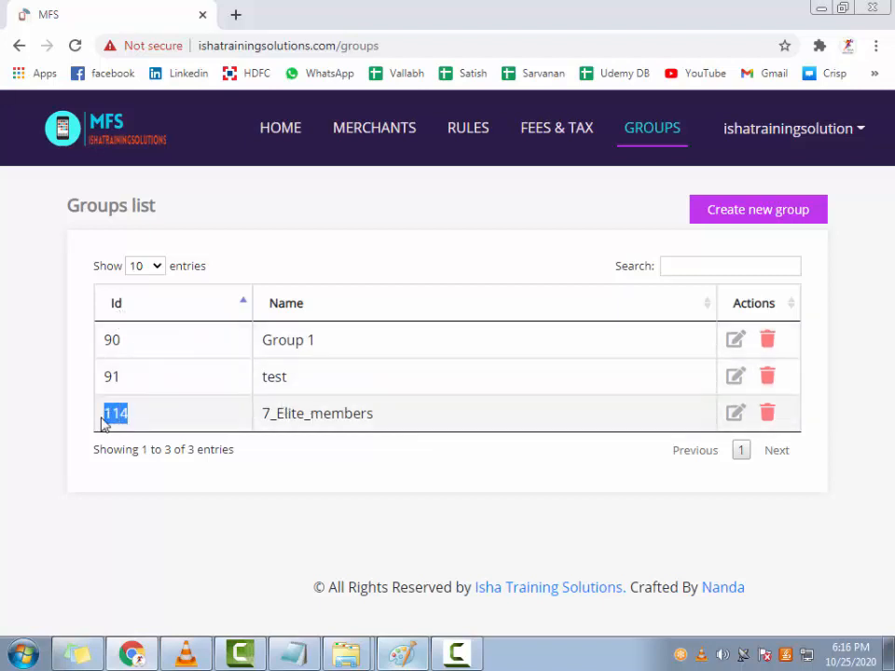
left_click_drag(276, 413, 473, 423)
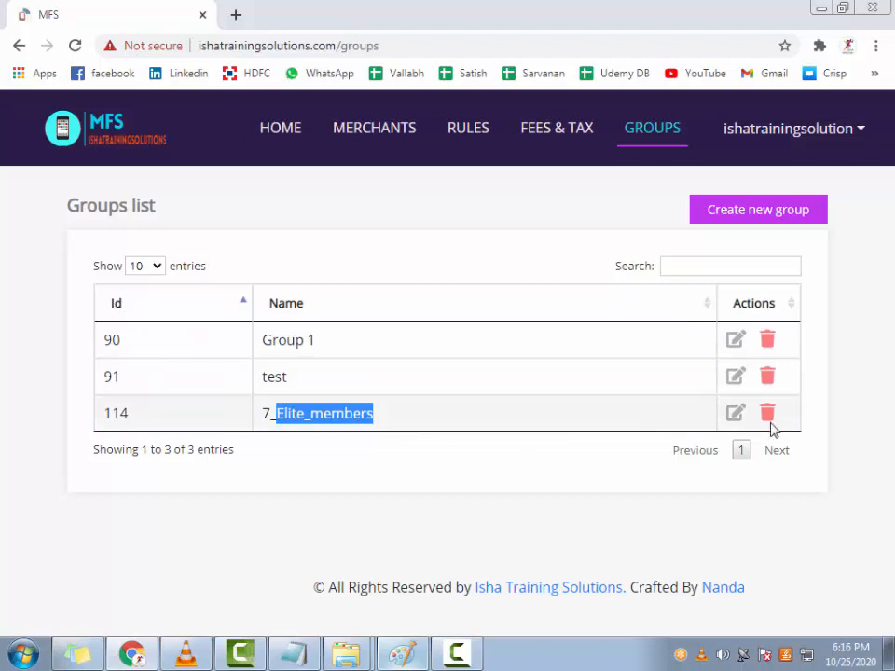
Start creating a new rule and apply it to the group 7_Elite_members.
left_click(469, 131)
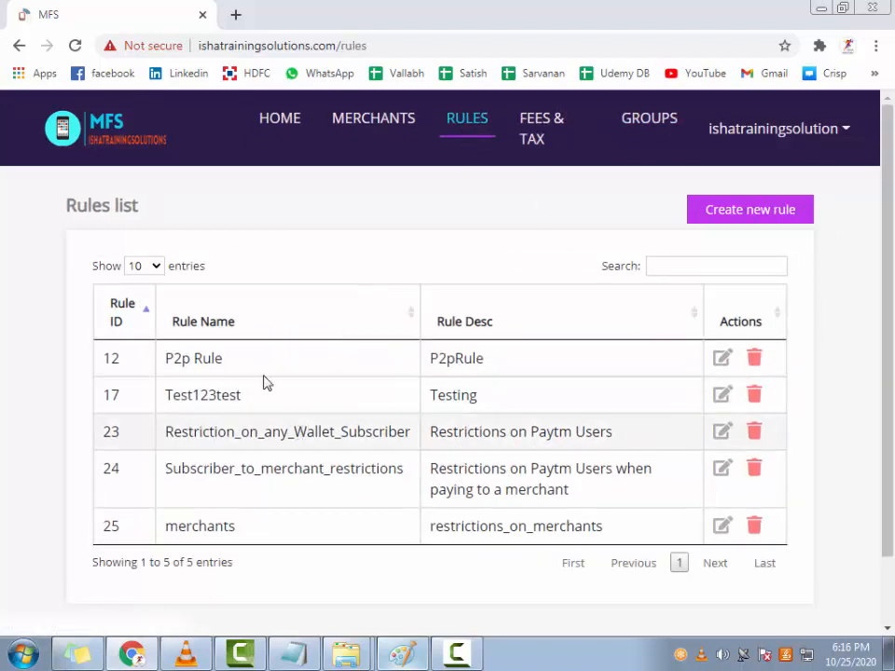
left_click(724, 220)
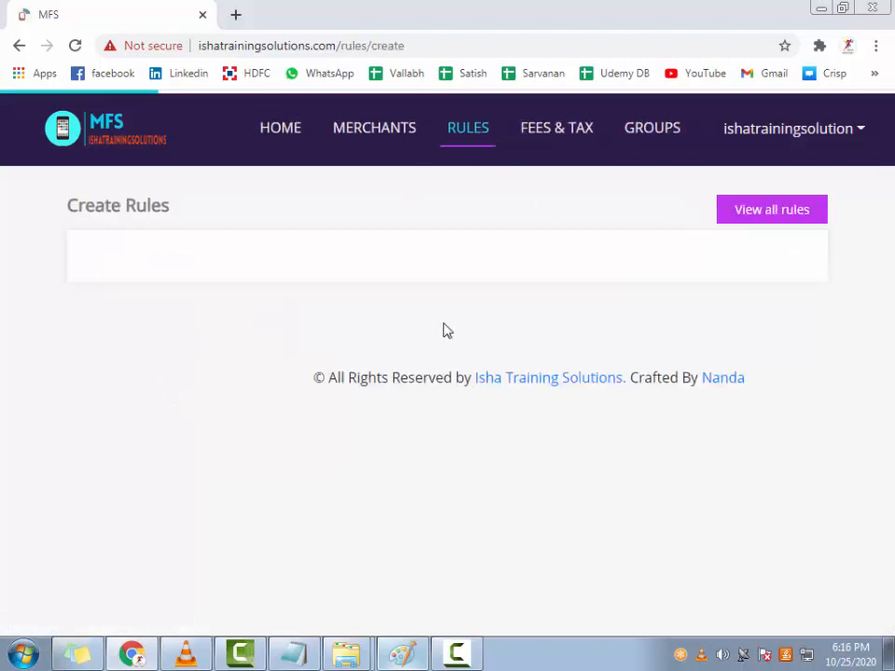
scroll(413, 333, "down", 2)
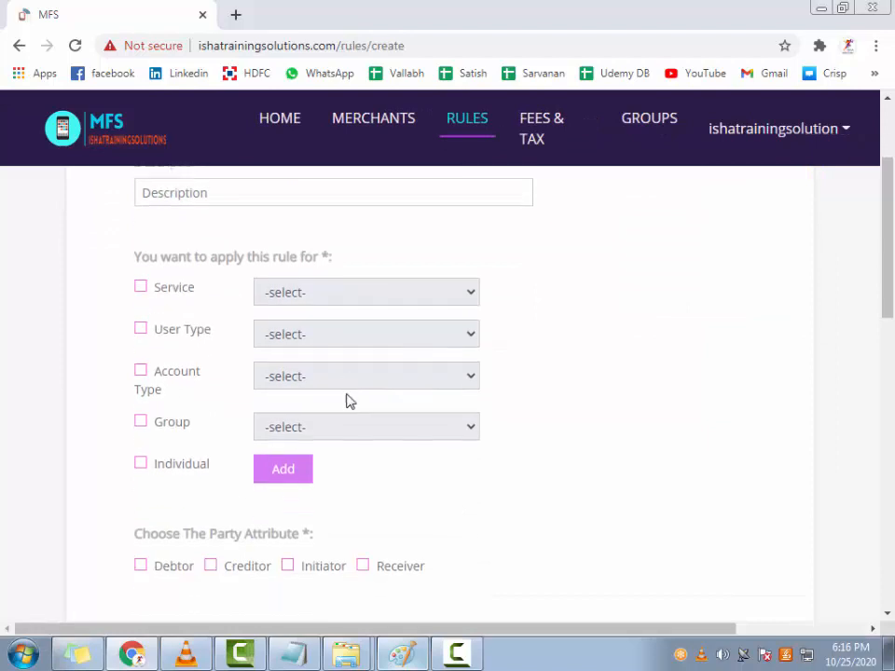
left_click(141, 420)
left_click(424, 437)
left_click(322, 499)
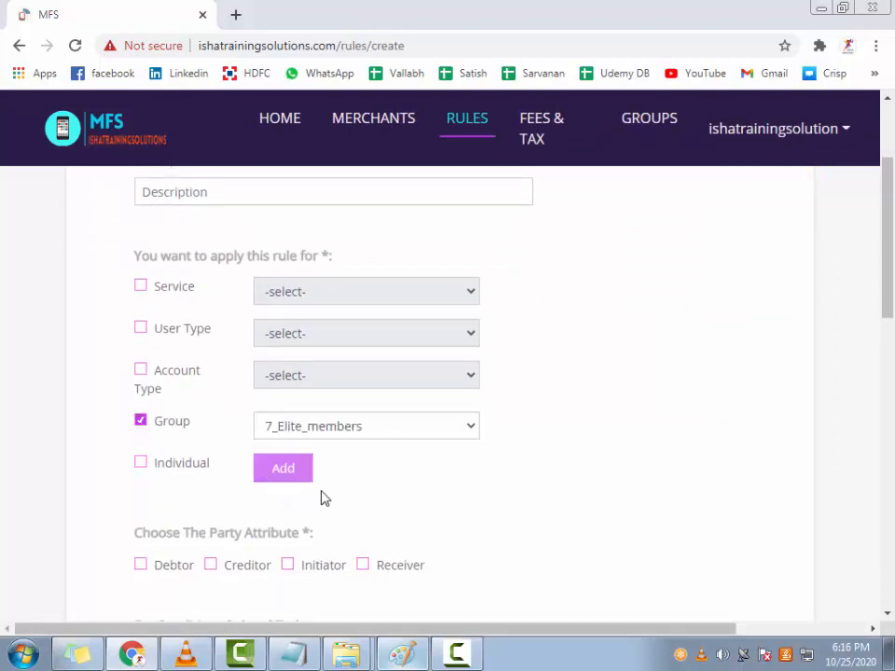
scroll(320, 531, "down", 3)
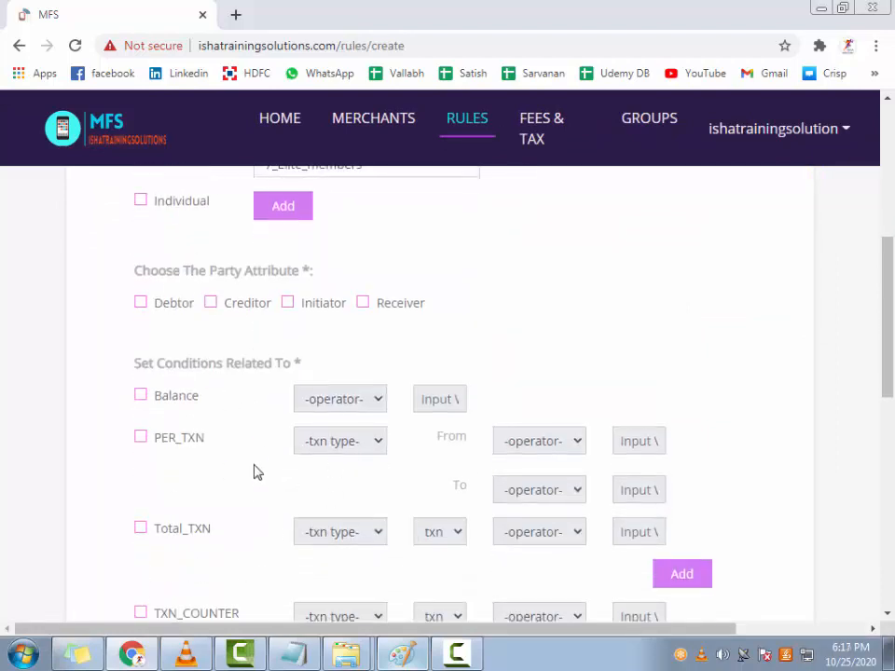
scroll(308, 375, "up", 2)
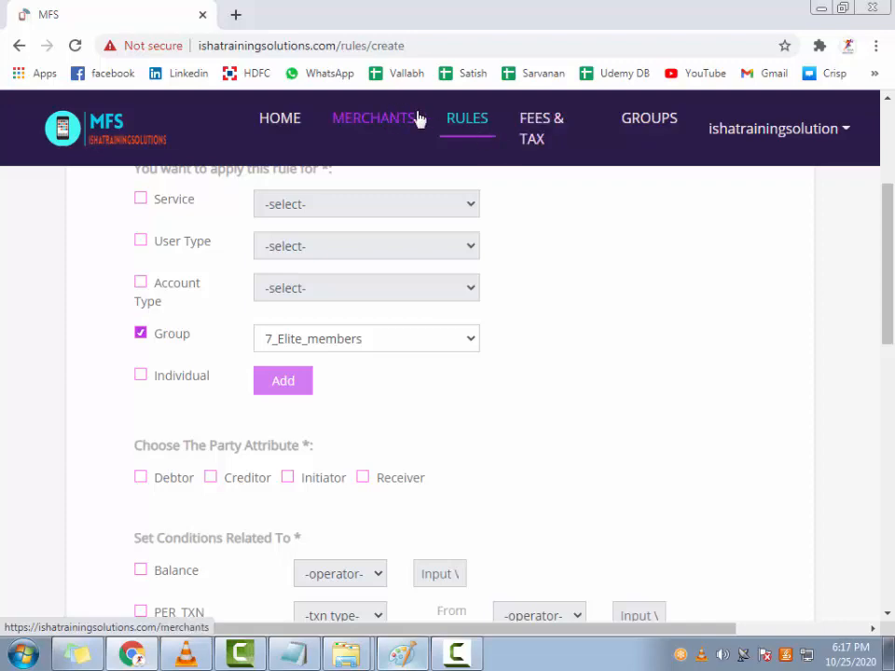
scroll(713, 443, "down", 4)
scroll(719, 470, "up", 5)
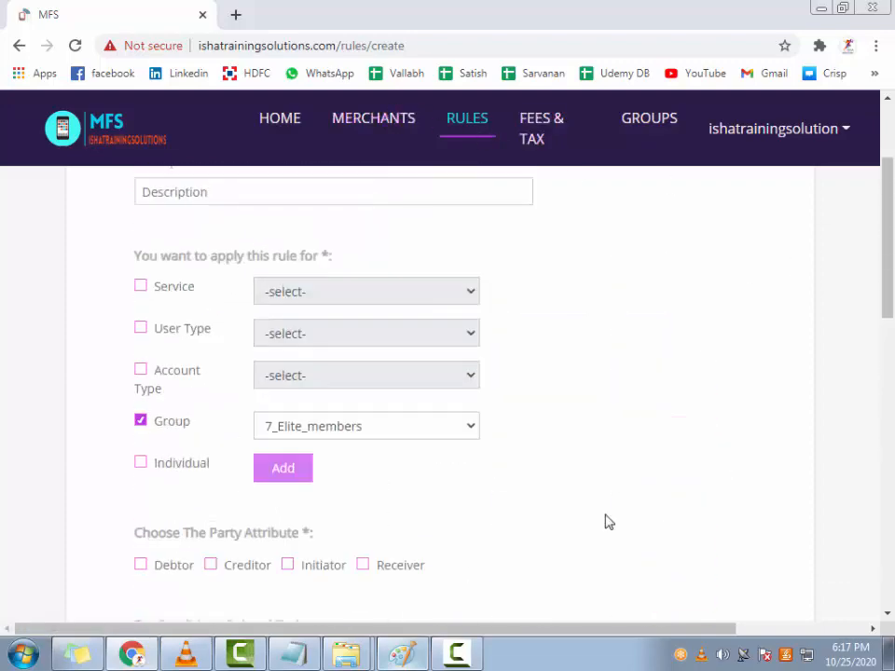